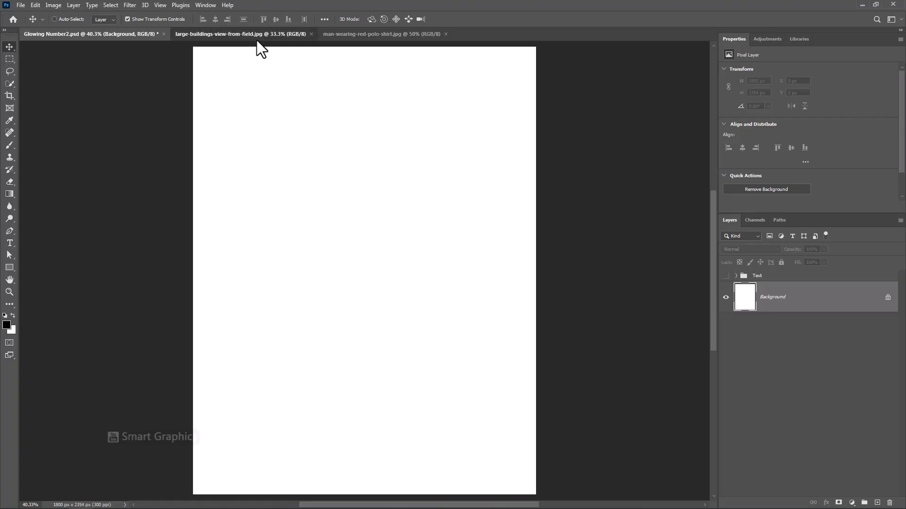
- Bring the large-buildings-view-from-field.jpg photo into Glowing Number2.psd and position it at X -100 px, Y 0 px to cover the canvas width
{"action": "left_click", "coordinate": [257, 38]}
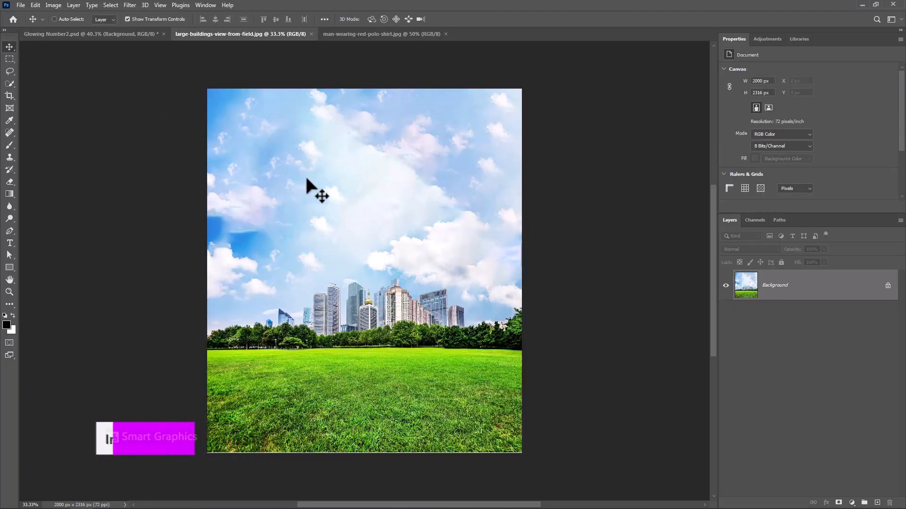
{"action": "left_click_drag", "start_coordinate": [313, 188], "coordinate": [386, 287]}
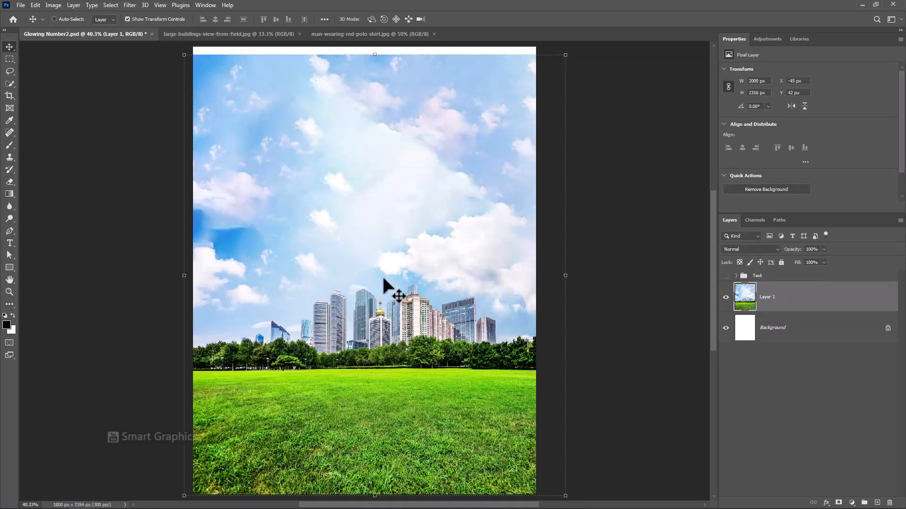
{"action": "mouse_move", "coordinate": [423, 261]}
{"action": "left_mouse_down"}
{"action": "mouse_move", "coordinate": [416, 253]}
{"action": "mouse_move", "coordinate": [416, 275]}
{"action": "mouse_move", "coordinate": [416, 258]}
{"action": "left_mouse_up"}
{"action": "scroll", "coordinate": [420, 305], "scroll_direction": "up", "scroll_amount": 1}
{"action": "left_click_drag", "start_coordinate": [423, 309], "coordinate": [419, 312]}
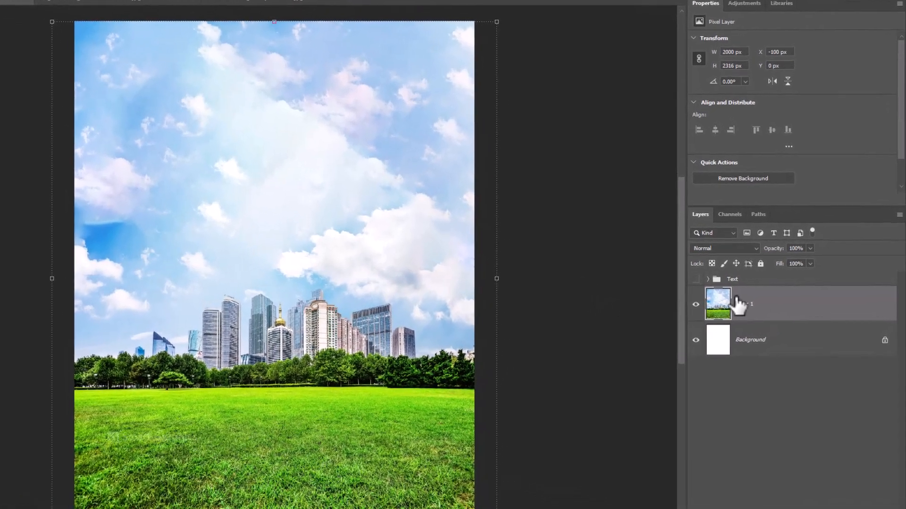
- Rename the city photo layer as City and convert it to a smart object
{"action": "double_click", "coordinate": [739, 305]}
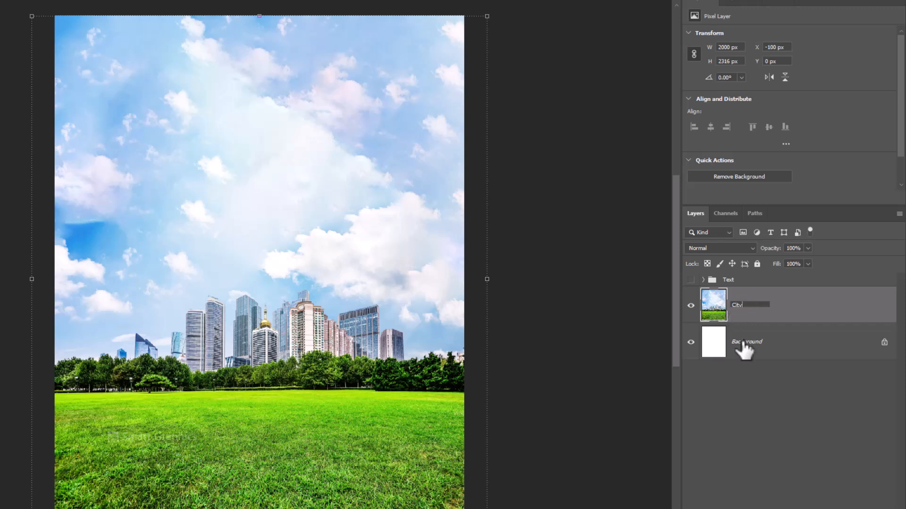
{"action": "right_click", "coordinate": [789, 317]}
{"action": "left_click", "coordinate": [682, 238]}
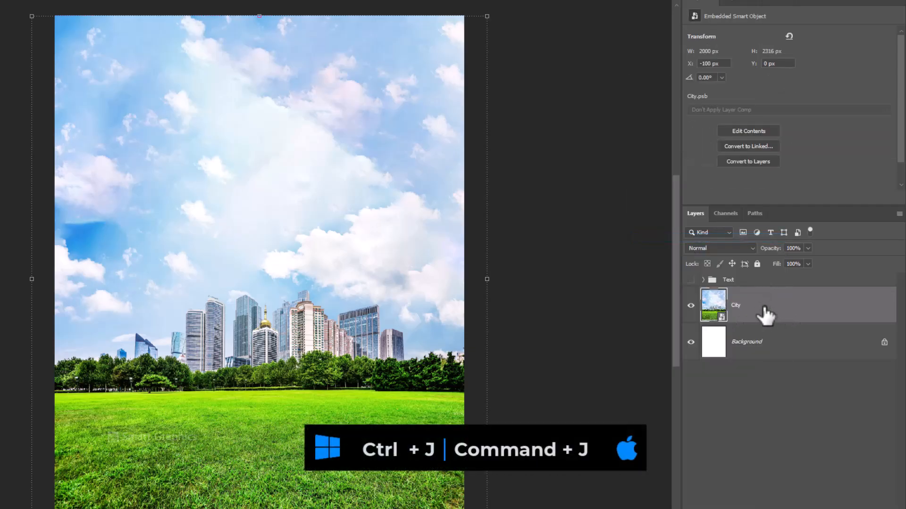
- Duplicate the City layer and hide the copy, keeping the original City layer selected
{"action": "key", "text": "ctrl+j"}
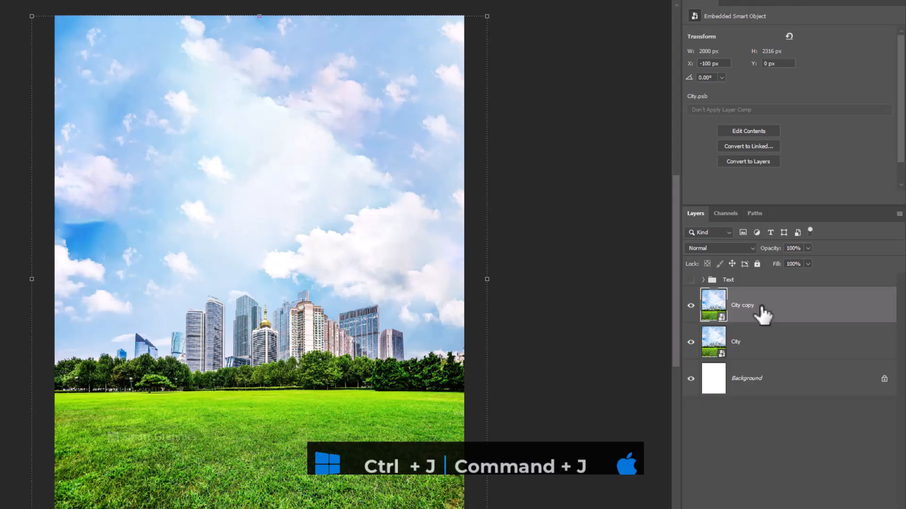
{"action": "left_click", "coordinate": [691, 306]}
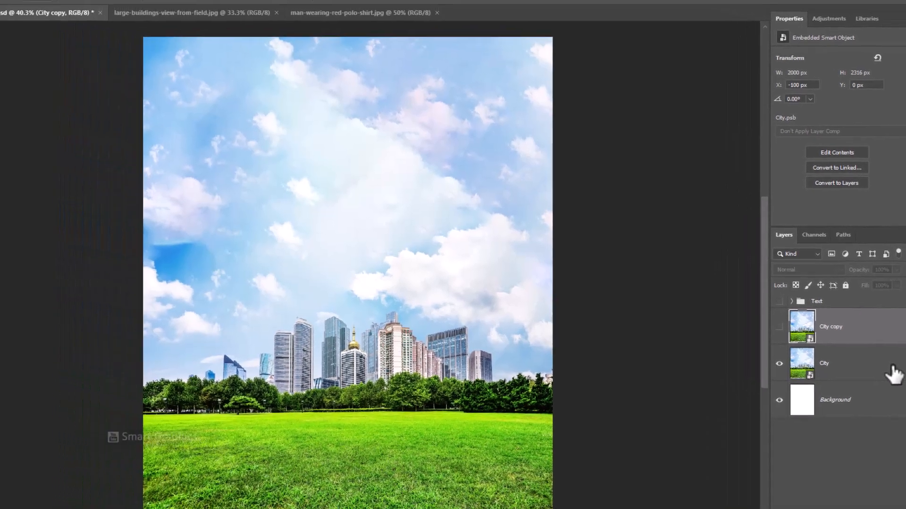
{"action": "left_click", "coordinate": [893, 373]}
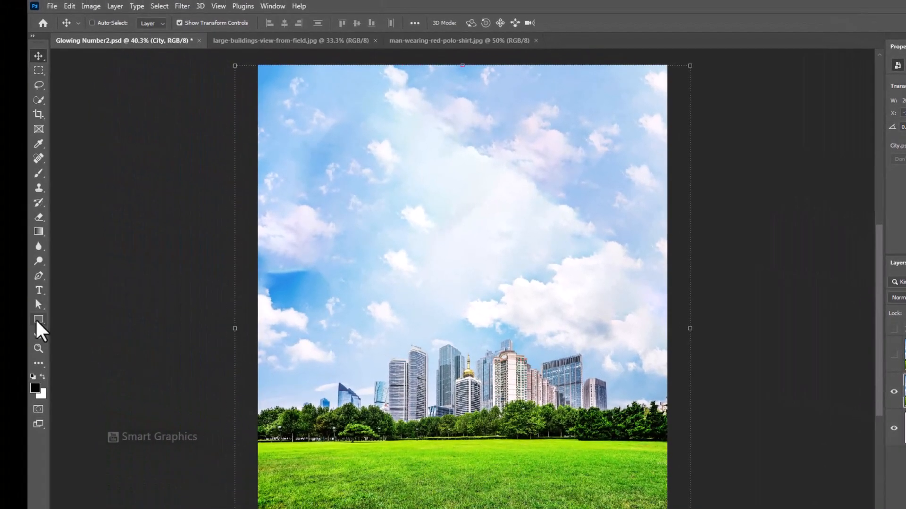
- Draw a black rectangle shape without stroke, about 1853 by 716 px, covering the grass below the trees
{"action": "right_click", "coordinate": [37, 322]}
{"action": "left_click", "coordinate": [81, 322]}
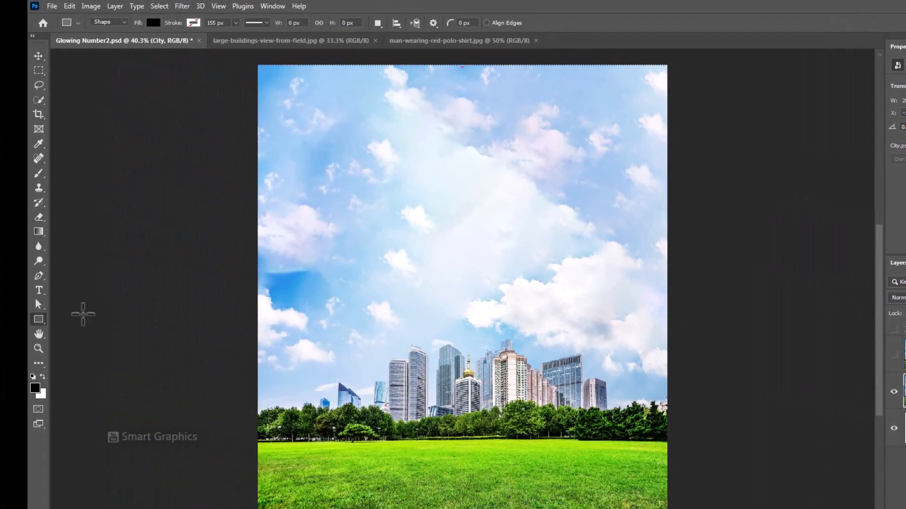
{"action": "left_click", "coordinate": [153, 22]}
{"action": "left_click", "coordinate": [153, 23]}
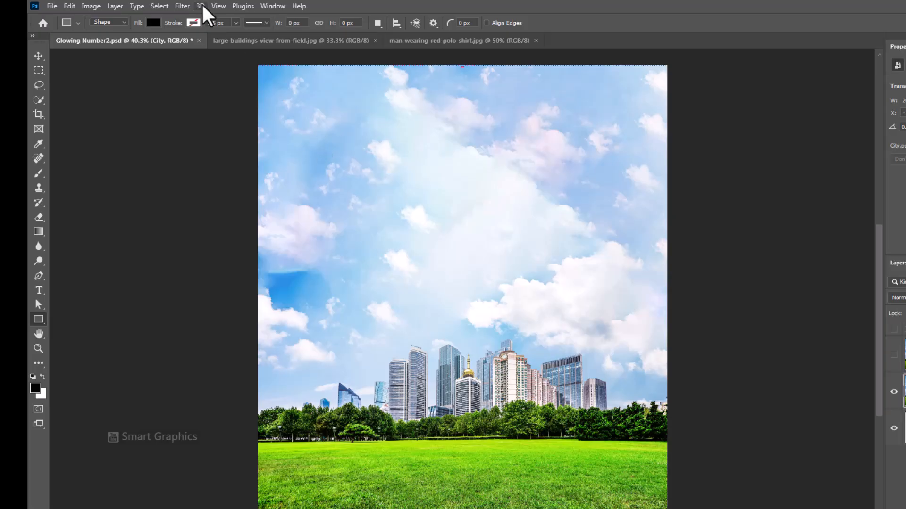
{"action": "left_click", "coordinate": [194, 22]}
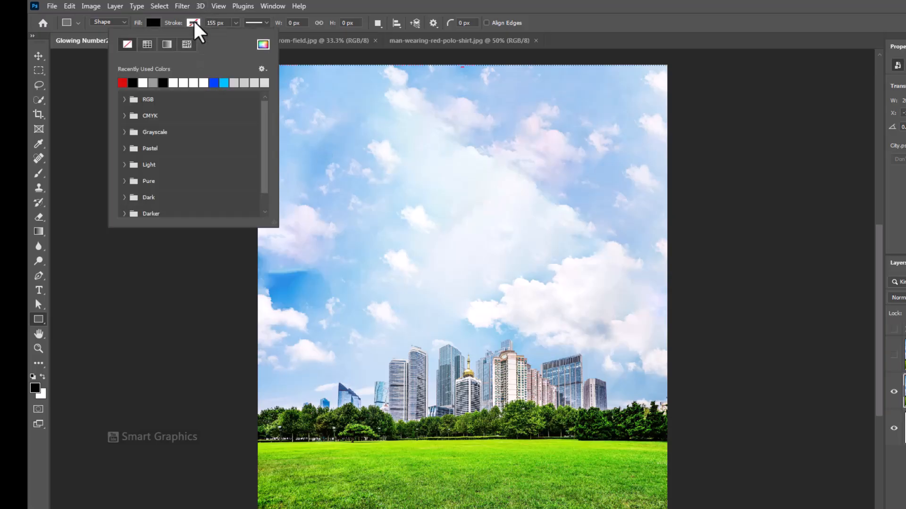
{"action": "left_click", "coordinate": [351, 7]}
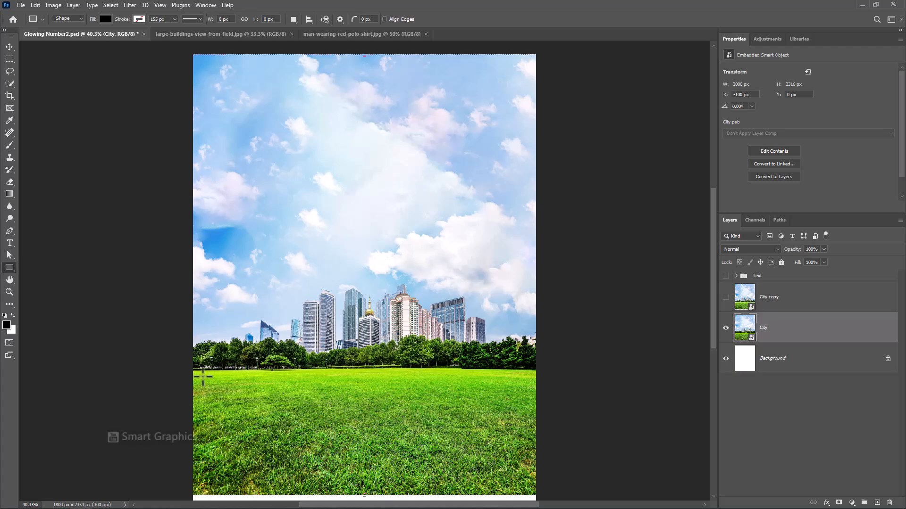
{"action": "left_click_drag", "start_coordinate": [188, 371], "coordinate": [541, 487]}
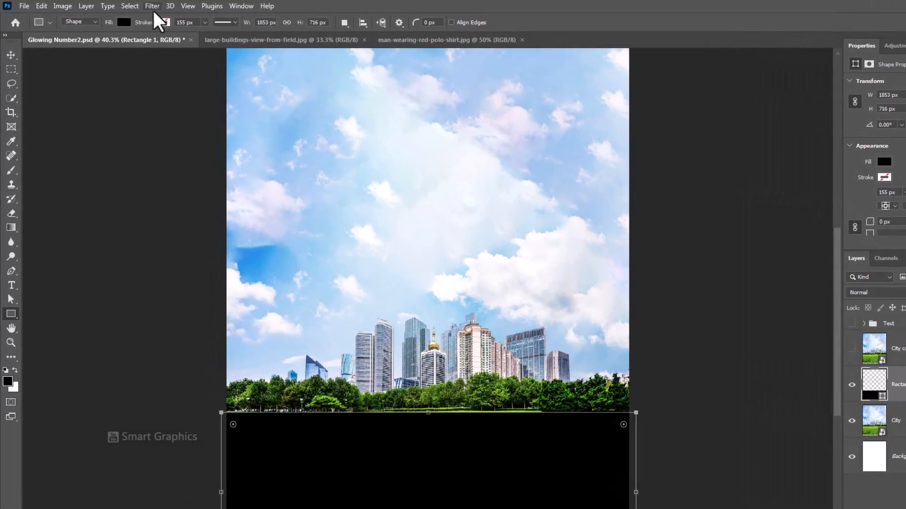
- Convert the black rectangle to a smart object and apply a Gaussian Blur with a 7.0 pixel radius, collapsing its filter list
{"action": "left_click", "coordinate": [152, 7]}
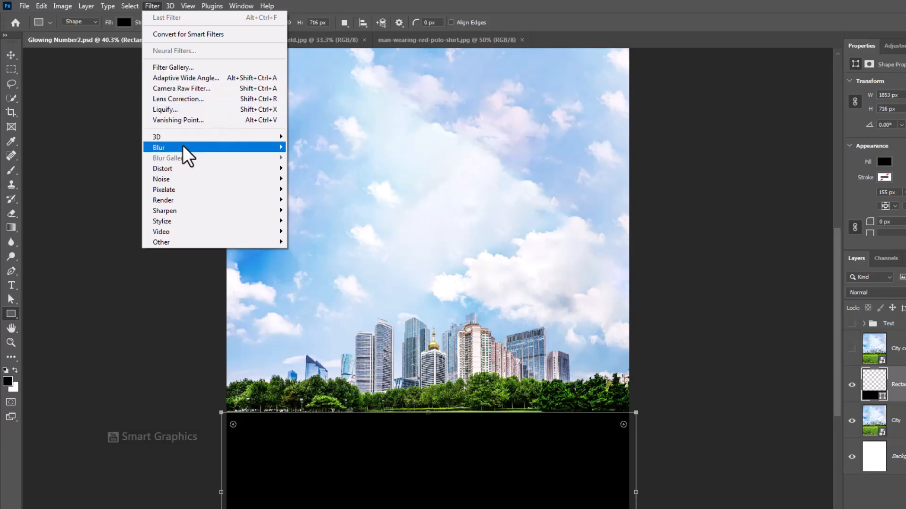
{"action": "mouse_move", "coordinate": [186, 150]}
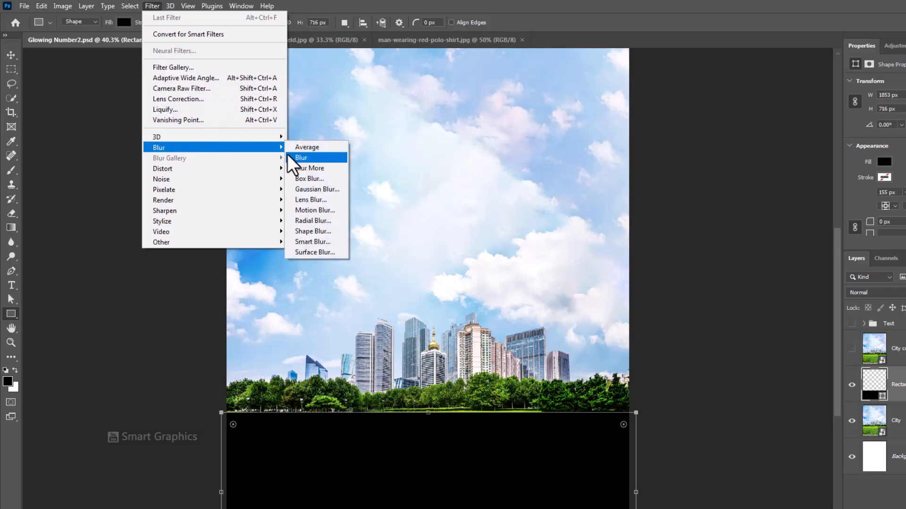
{"action": "left_click", "coordinate": [326, 189]}
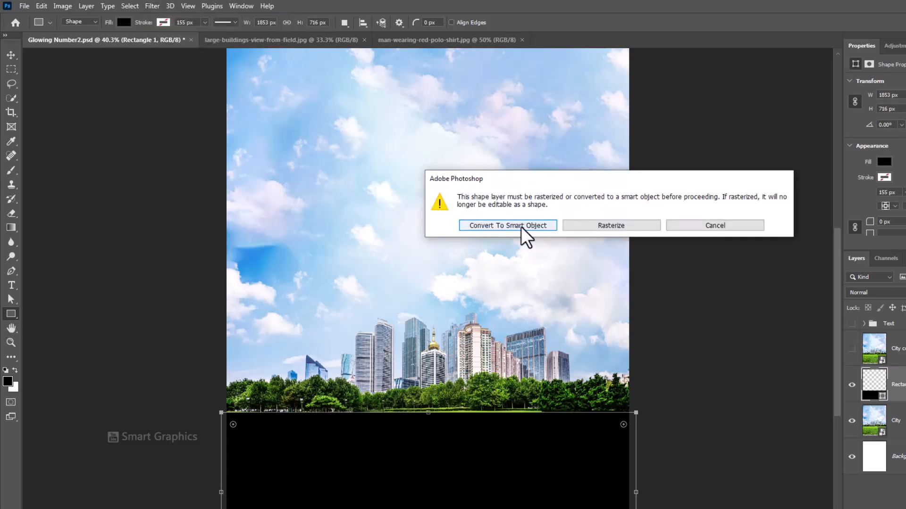
{"action": "left_click", "coordinate": [502, 231]}
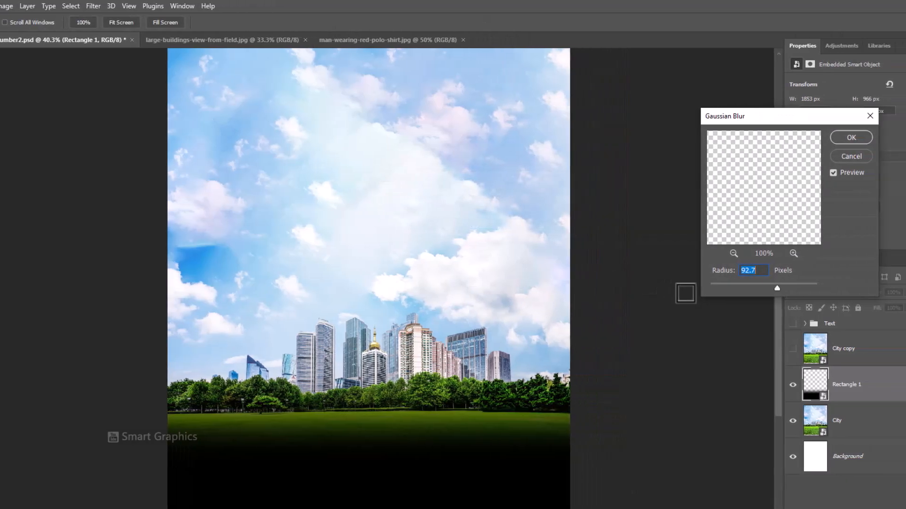
{"action": "left_click_drag", "start_coordinate": [776, 288], "coordinate": [727, 282]}
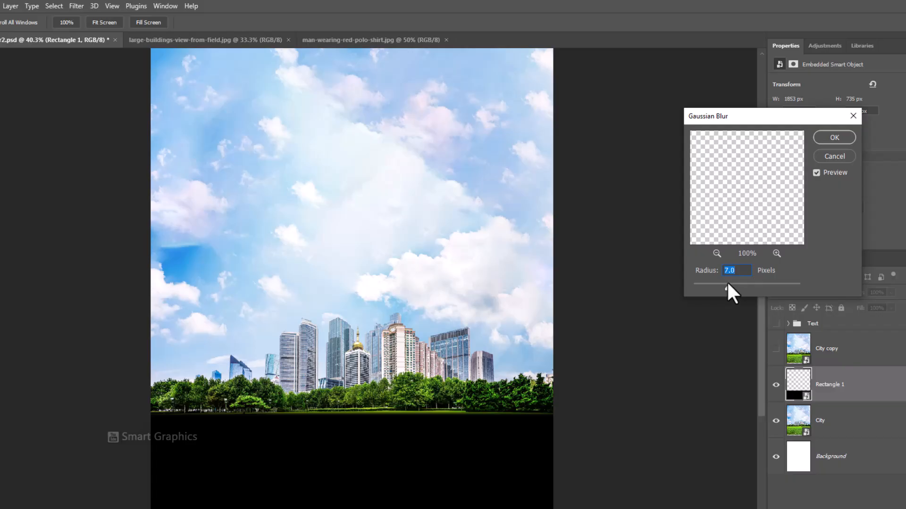
{"action": "left_click", "coordinate": [831, 138]}
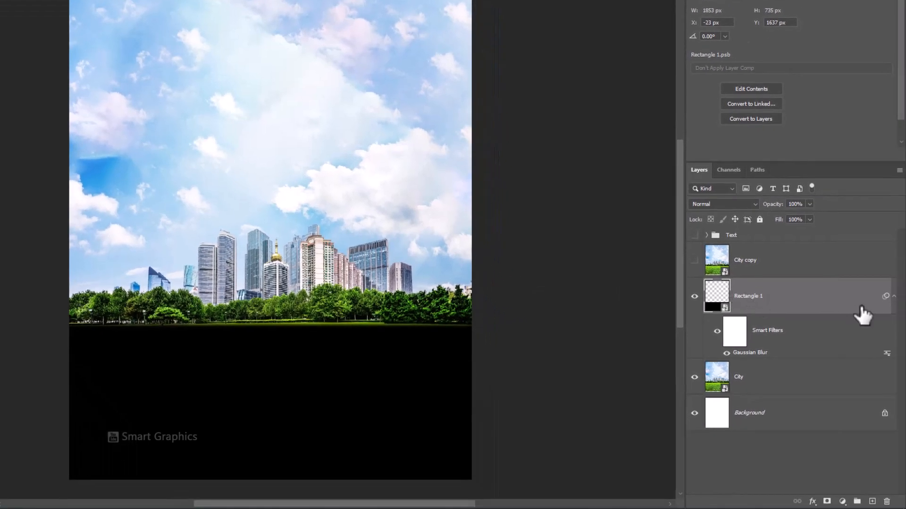
{"action": "left_click", "coordinate": [893, 296]}
- Add a Hue/Saturation adjustment clipped to the City layer with Saturation -100 and Lightness -78
{"action": "left_click", "coordinate": [794, 340]}
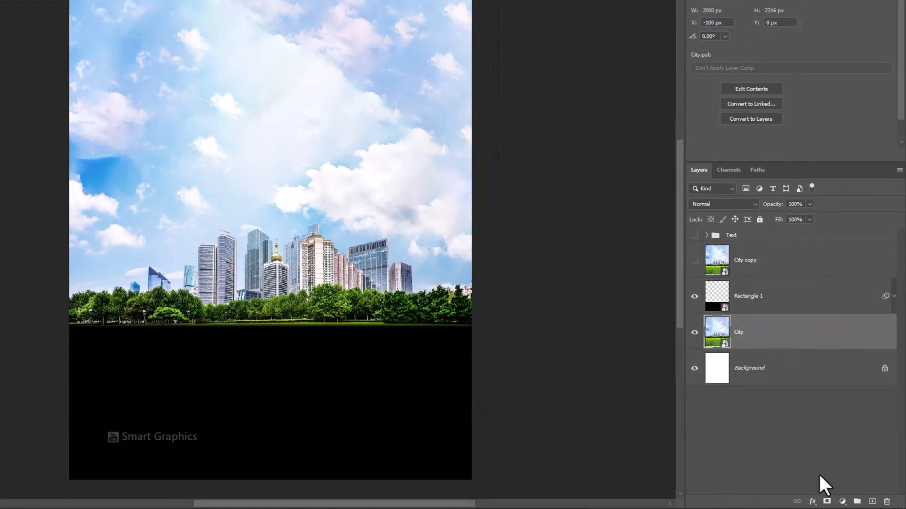
{"action": "left_click", "coordinate": [842, 501]}
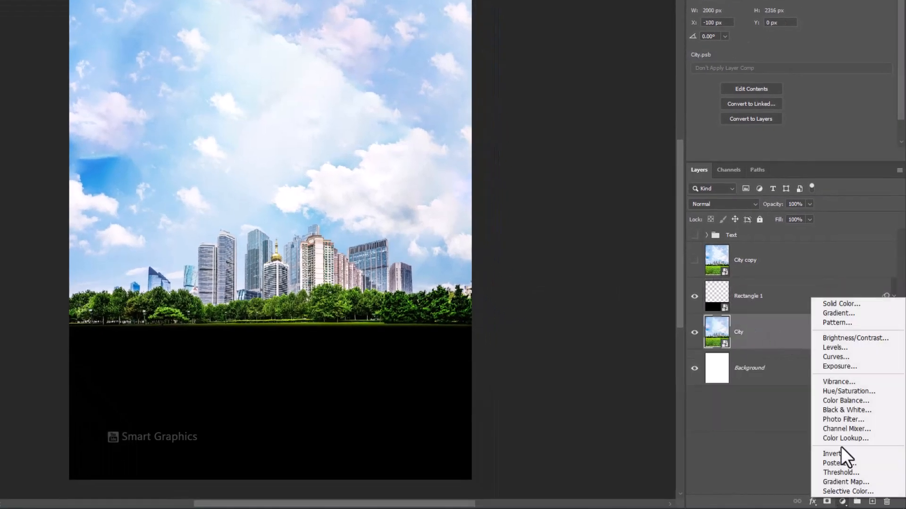
{"action": "left_click", "coordinate": [839, 392]}
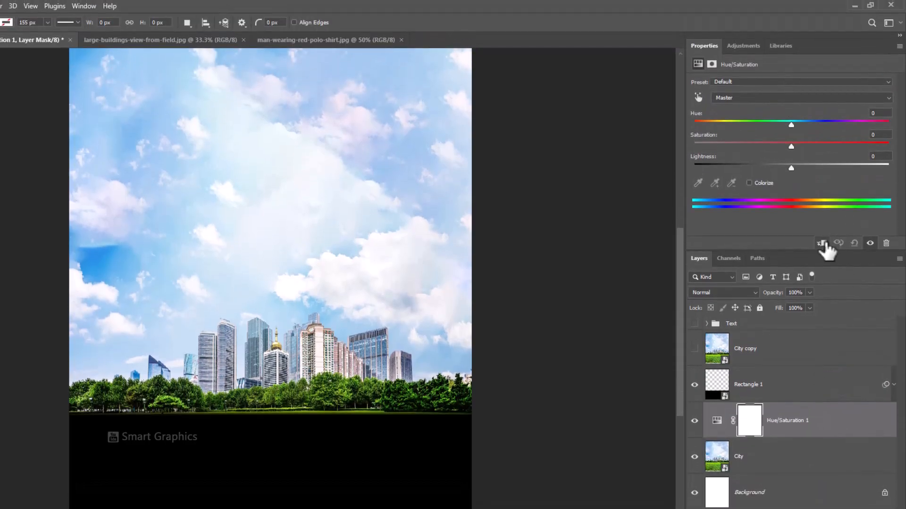
{"action": "left_click", "coordinate": [822, 243]}
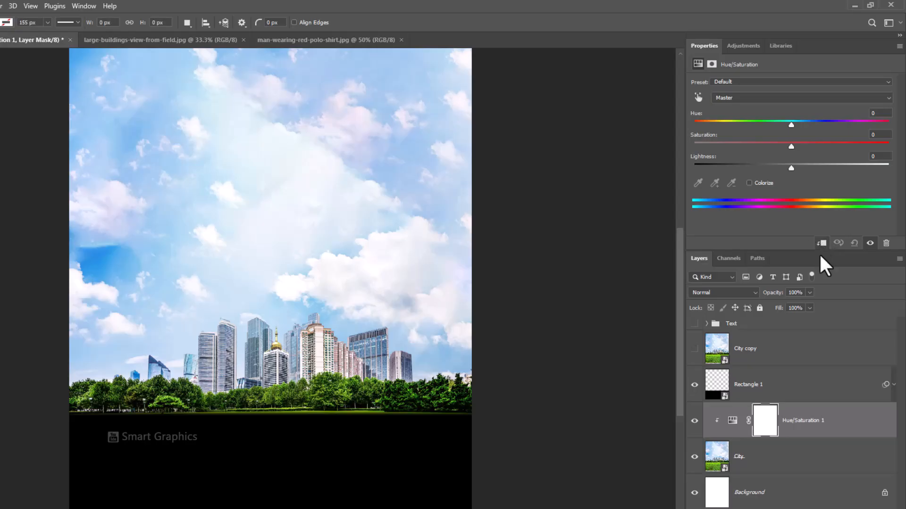
{"action": "left_click_drag", "start_coordinate": [791, 147], "coordinate": [690, 145]}
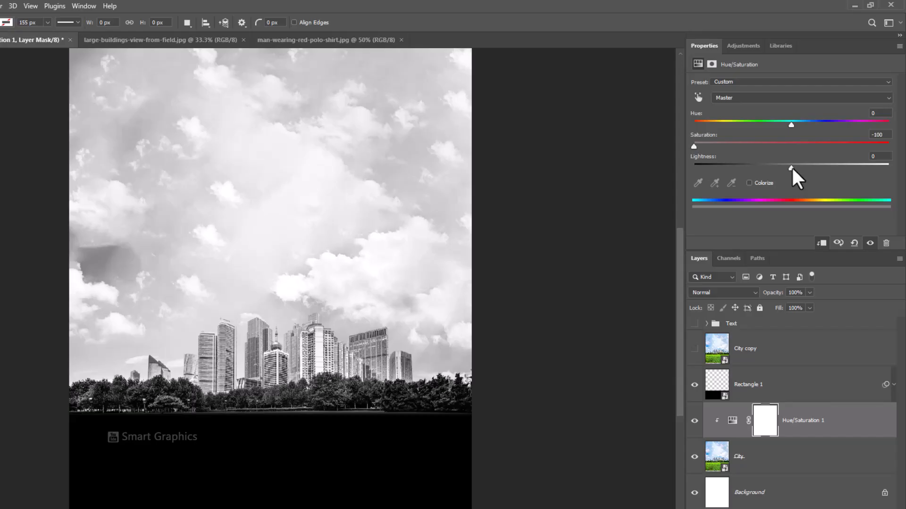
{"action": "left_click_drag", "start_coordinate": [791, 169], "coordinate": [718, 166]}
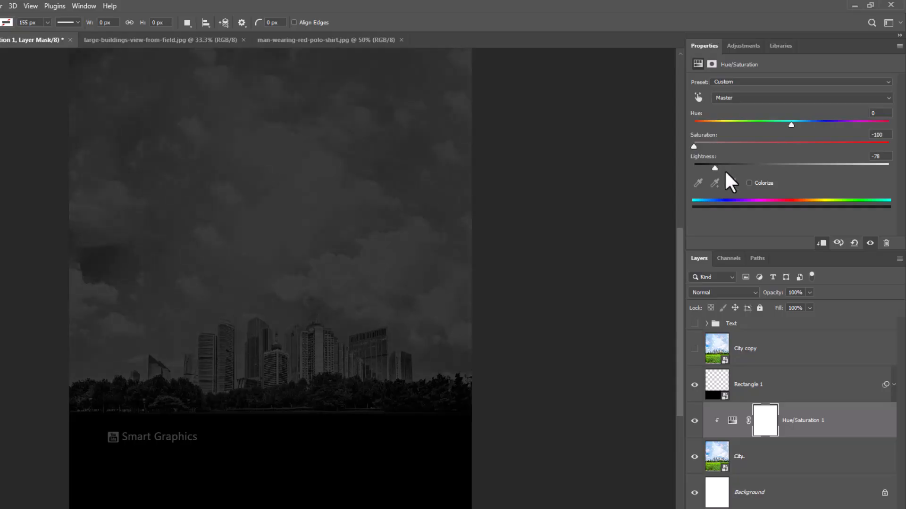
- Apply a Gaussian Blur with a radius of about 2.7 pixels to the City layer
{"action": "left_click", "coordinate": [776, 458]}
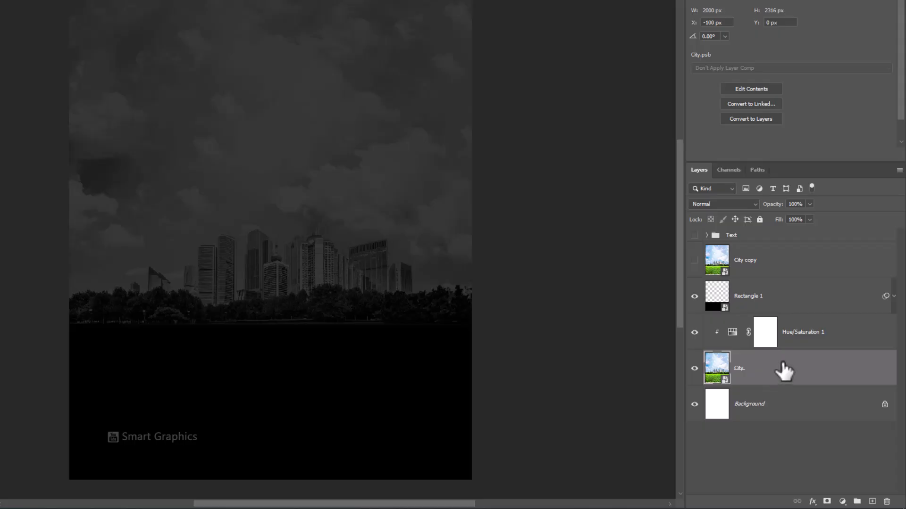
{"action": "left_click", "coordinate": [102, 5]}
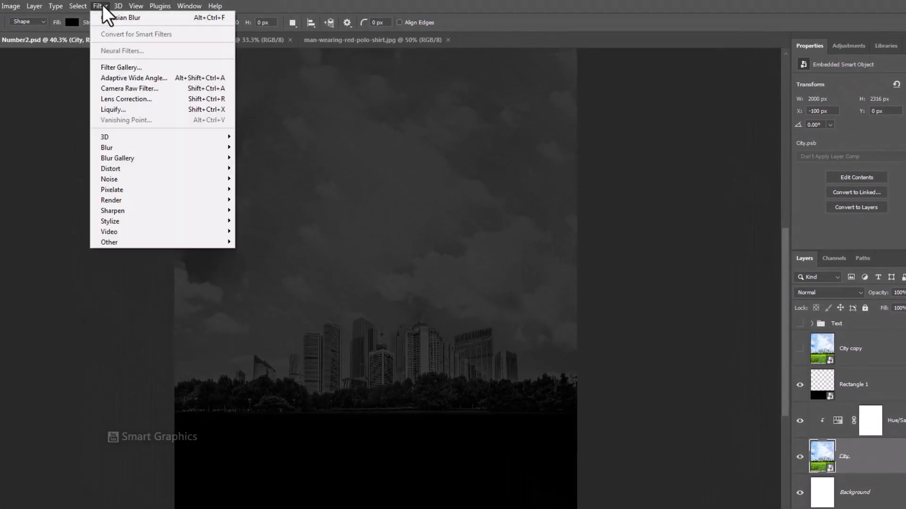
{"action": "mouse_move", "coordinate": [155, 147]}
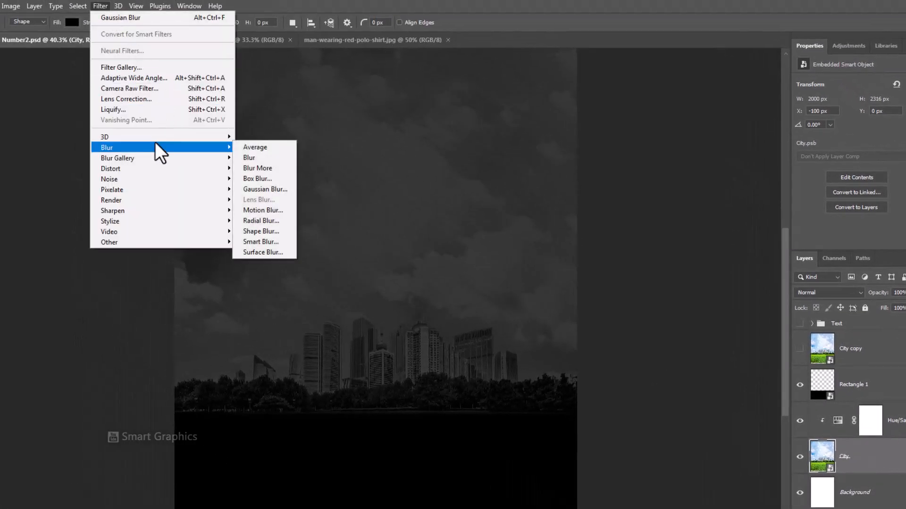
{"action": "left_click", "coordinate": [261, 190]}
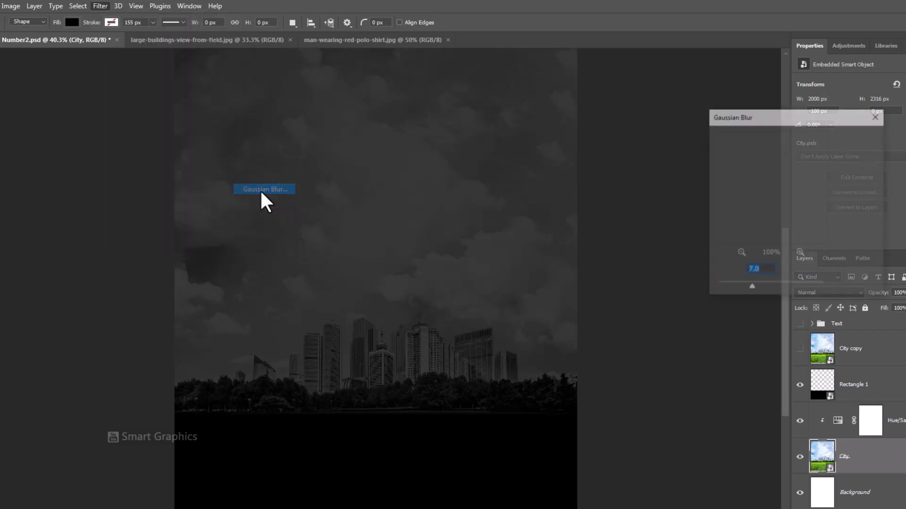
{"action": "left_click", "coordinate": [732, 286]}
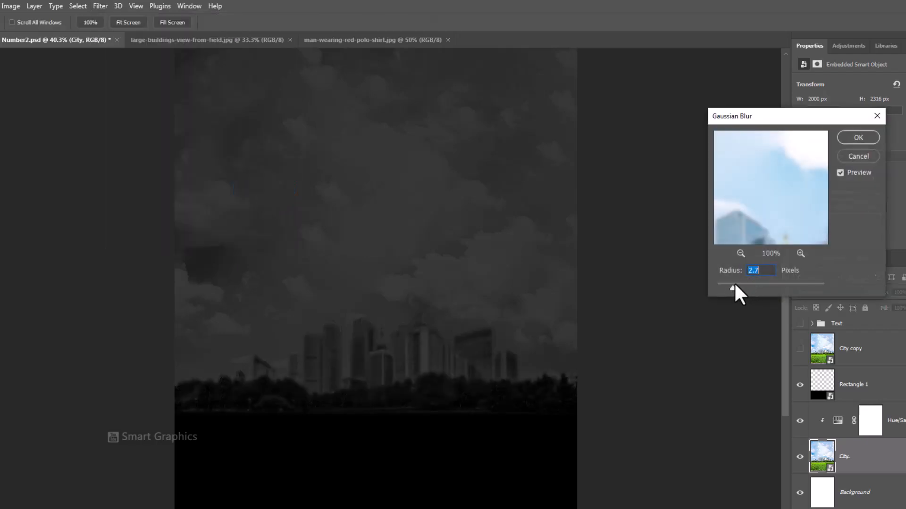
{"action": "left_click", "coordinate": [855, 137]}
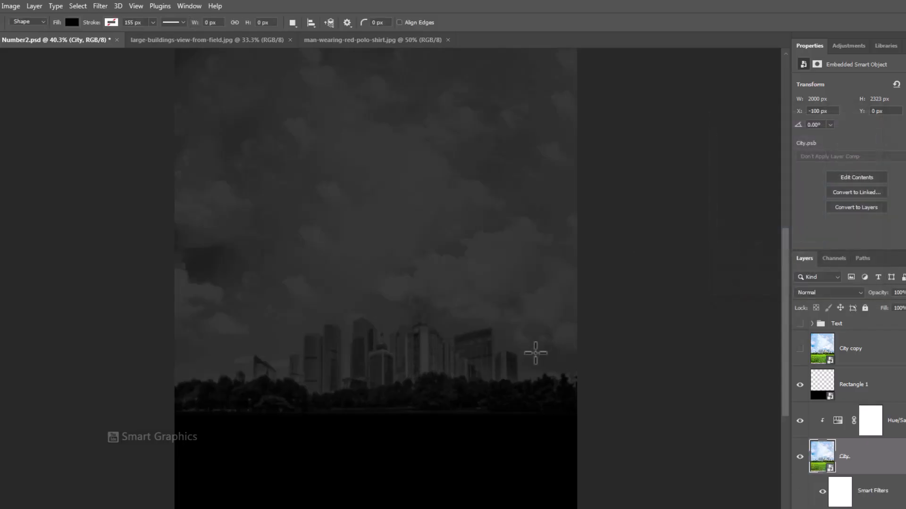
- Add the white text "1" in Haettenschweiler at 272 pt above the Rectangle 1 layer and move it to the canvas centre over the skyline
{"action": "left_click", "coordinate": [887, 391]}
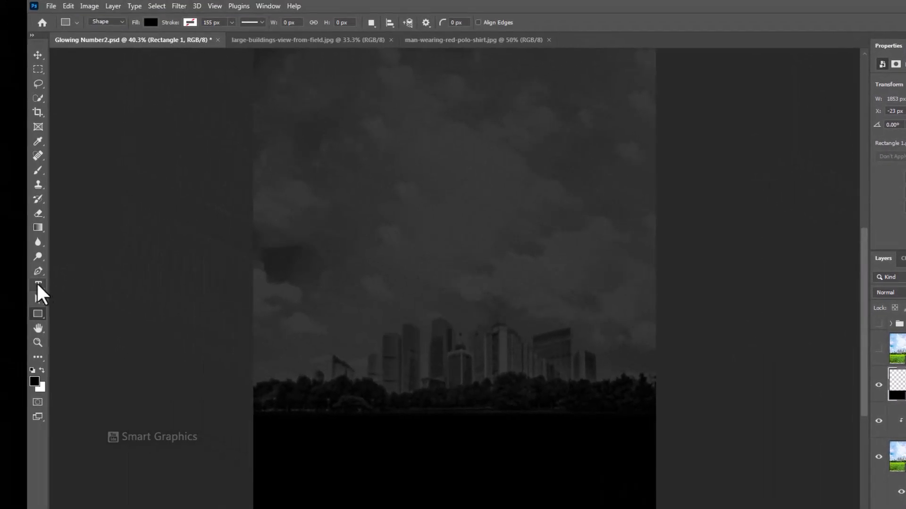
{"action": "left_click", "coordinate": [38, 285]}
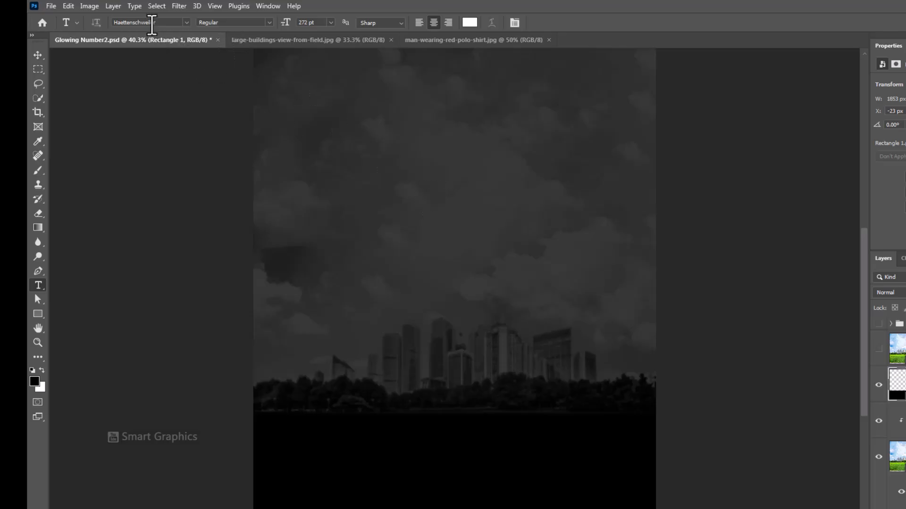
{"action": "left_click", "coordinate": [152, 23]}
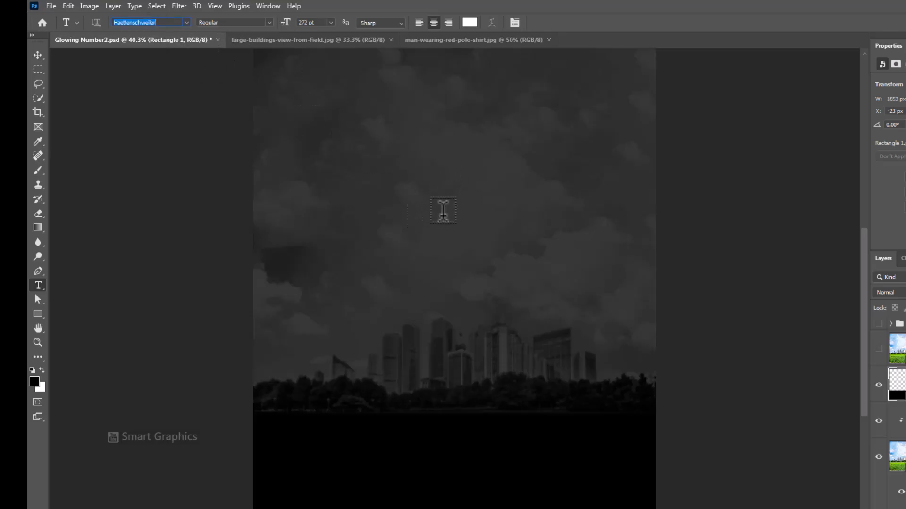
{"action": "left_click", "coordinate": [437, 205]}
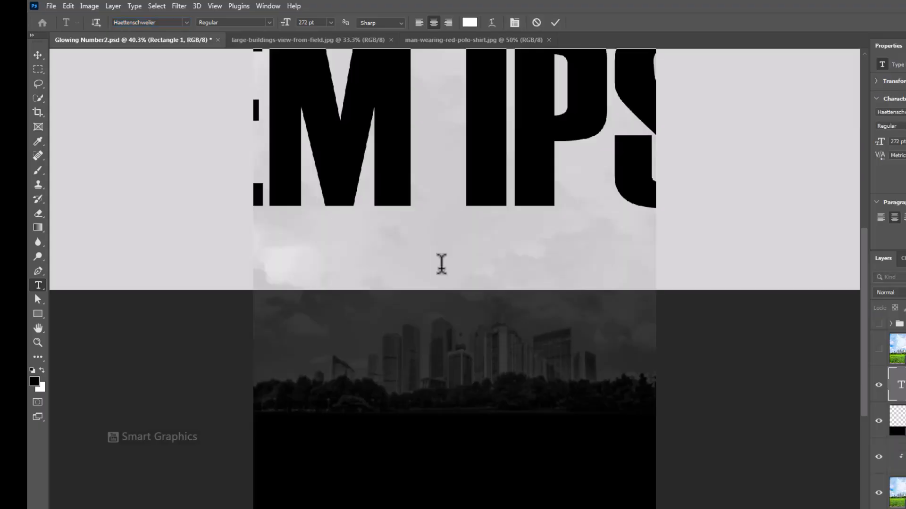
{"action": "type", "text": "1"}
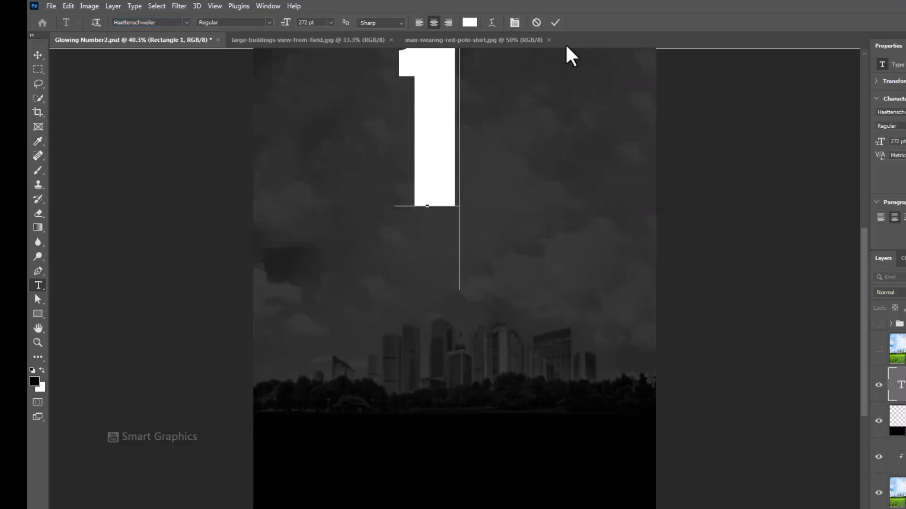
{"action": "left_click", "coordinate": [555, 22]}
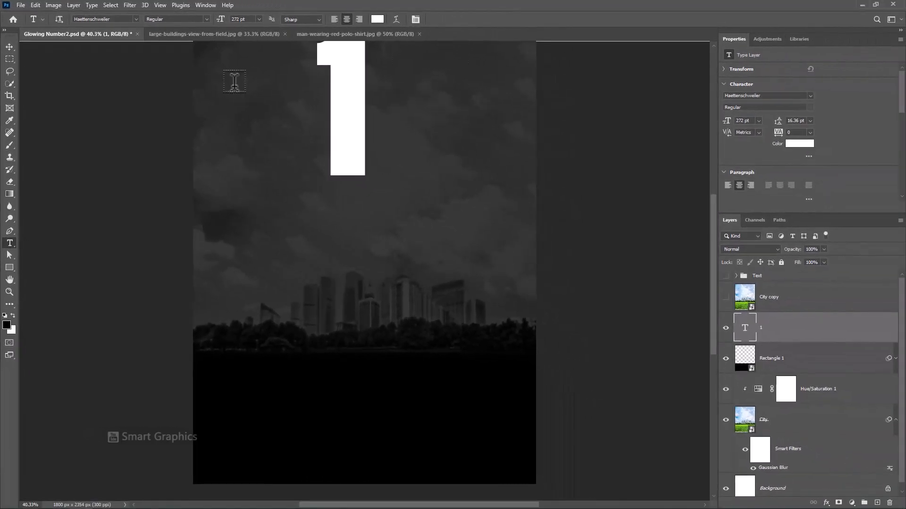
{"action": "left_click", "coordinate": [9, 47]}
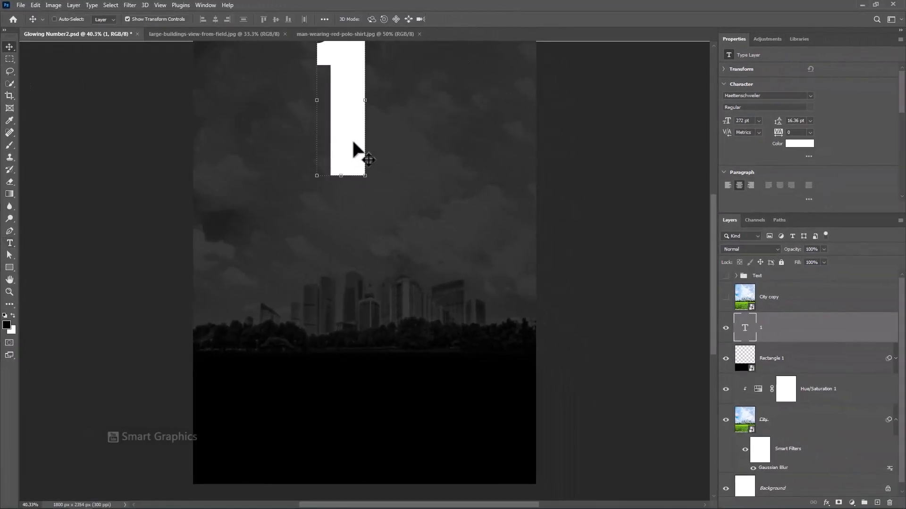
{"action": "left_click_drag", "start_coordinate": [358, 147], "coordinate": [376, 314]}
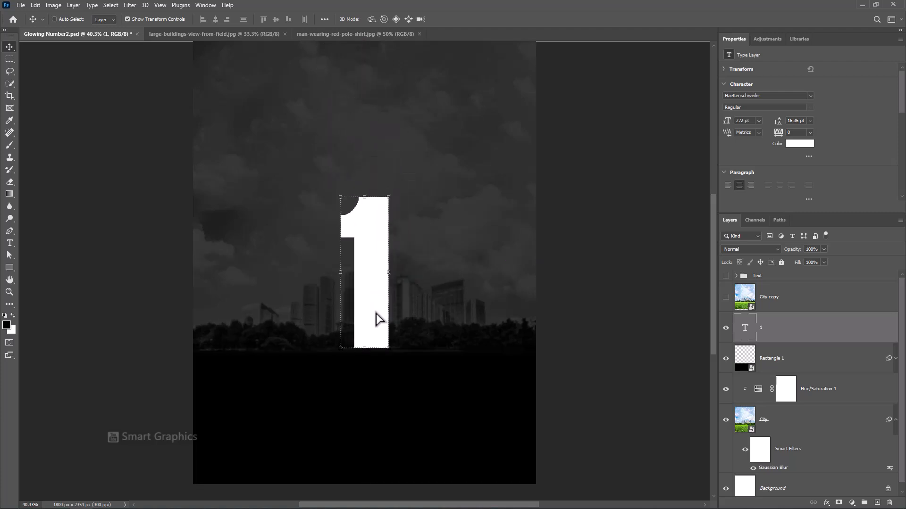
- Set the font size of the "1" text to 478 pt
{"action": "double_click", "coordinate": [745, 330]}
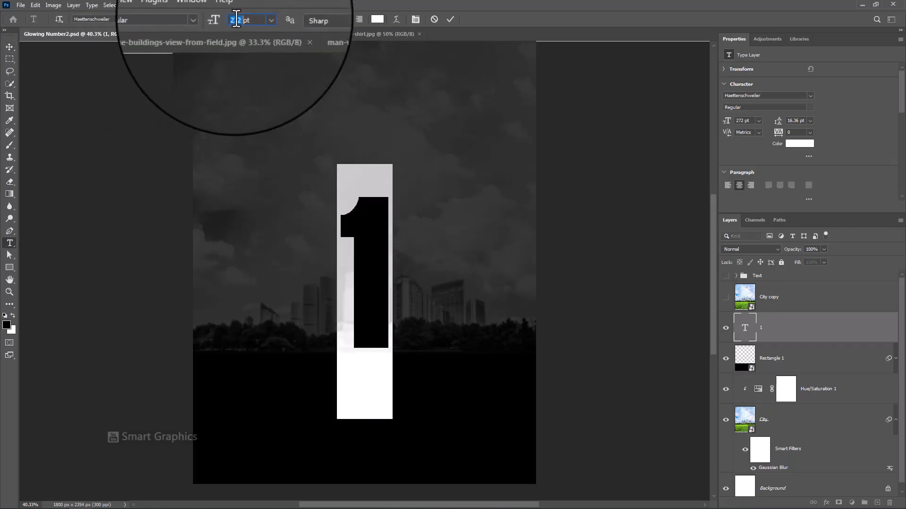
{"action": "type", "text": "4"}
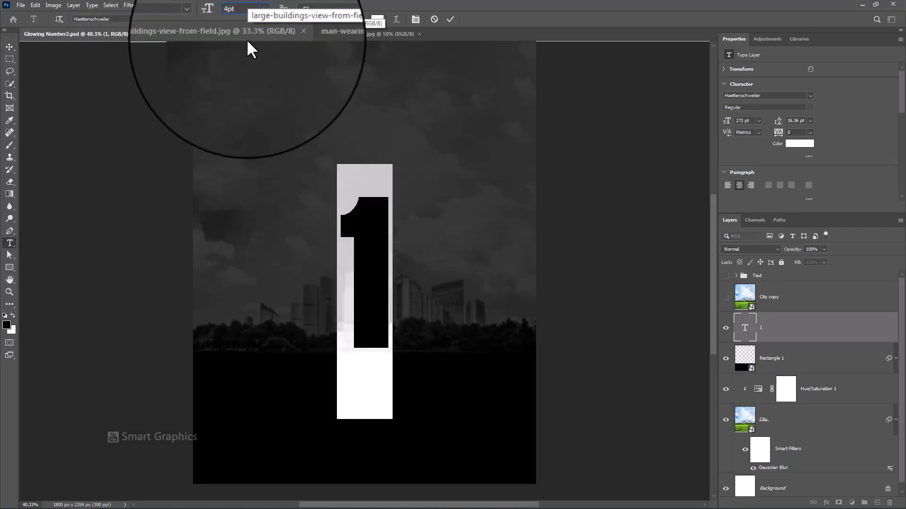
{"action": "type", "text": "78"}
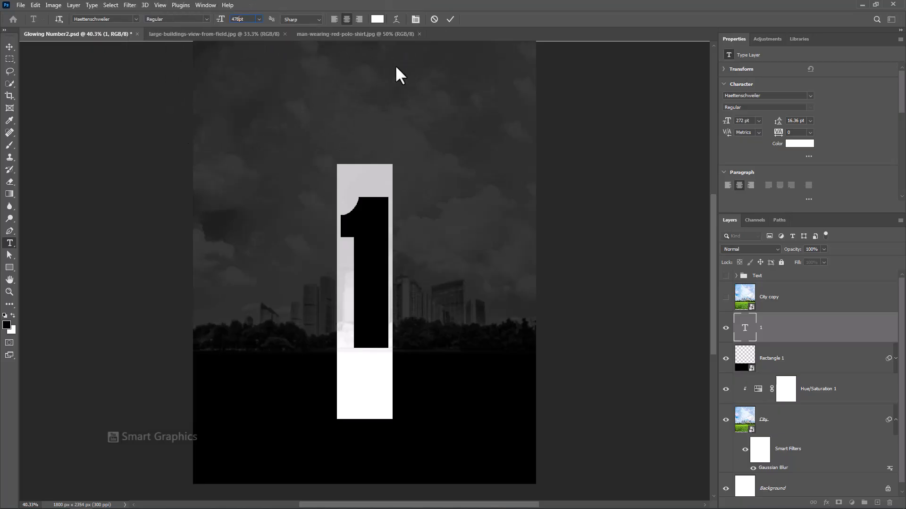
{"action": "key", "text": "Tab"}
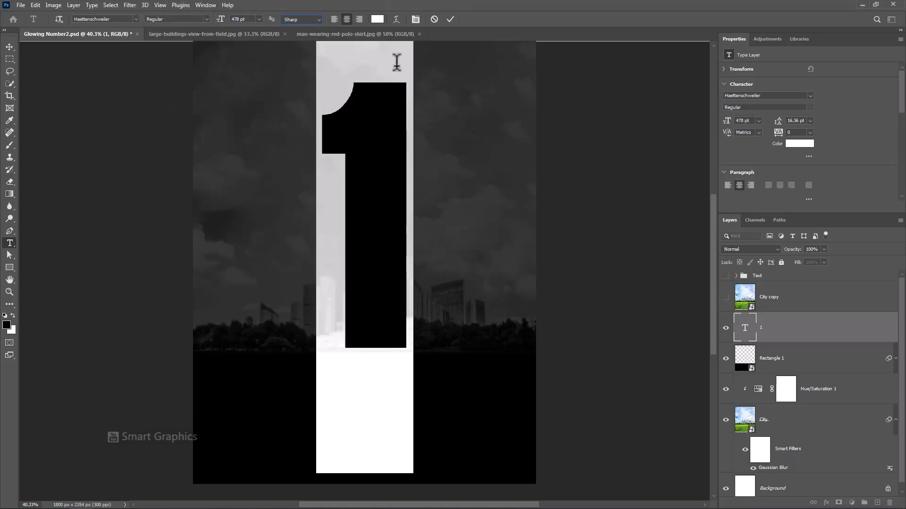
{"action": "left_click", "coordinate": [449, 19]}
- Move the "1" slightly left of the canvas centre and nudge it down so its base sits on the edge of the black foreground
{"action": "key", "text": "v"}
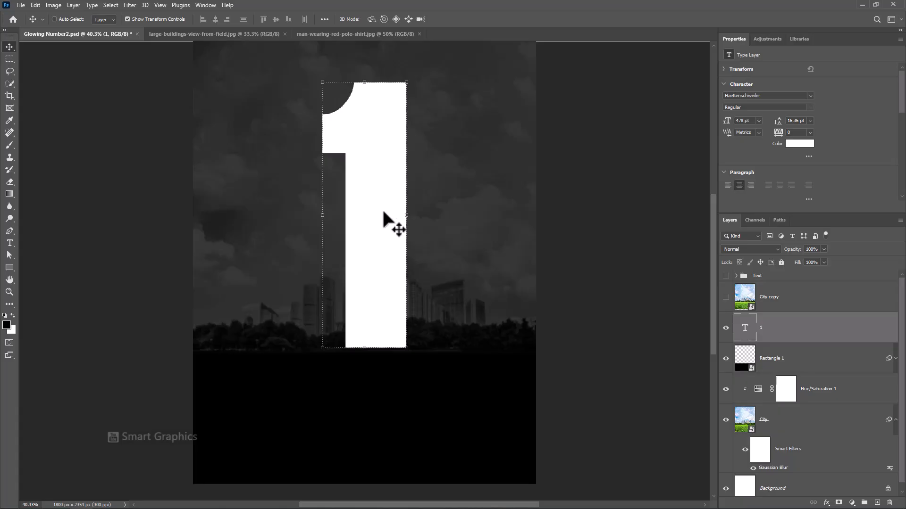
{"action": "left_click_drag", "start_coordinate": [383, 211], "coordinate": [372, 219]}
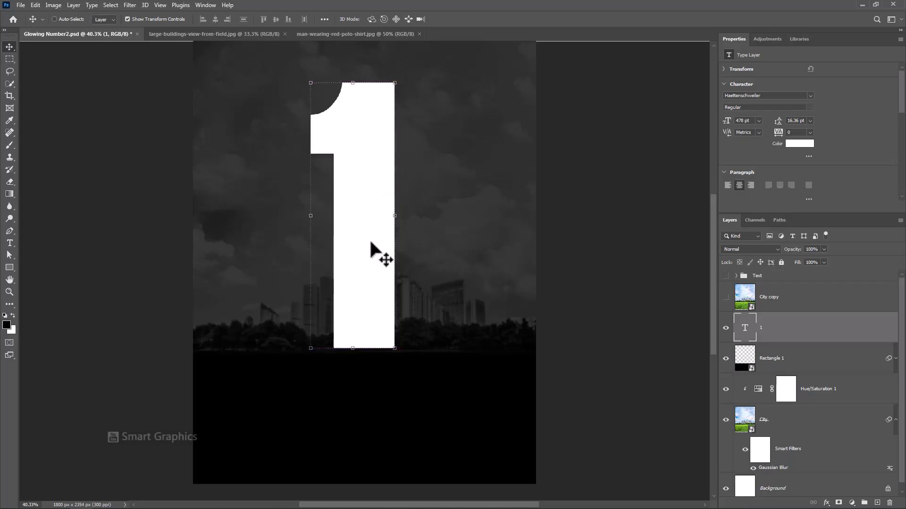
{"action": "key", "text": "Down"}
{"action": "key", "text": "Down"}
{"action": "key", "text": "Down"}
{"action": "key", "text": "Down"}
{"action": "key", "text": "Down"}
{"action": "key", "text": "Down"}
{"action": "key", "text": "Down"}
{"action": "key", "text": "Down"}
{"action": "key", "text": "Down"}
{"action": "key", "text": "Down"}
{"action": "key", "text": "Down"}
{"action": "key", "text": "Down"}
{"action": "key", "text": "Down"}
{"action": "key", "text": "Down"}
{"action": "key", "text": "Down"}
{"action": "key", "text": "Down"}
{"action": "key", "text": "Down"}
{"action": "key", "text": "Down"}
{"action": "key", "text": "Down"}
{"action": "key", "text": "Down"}
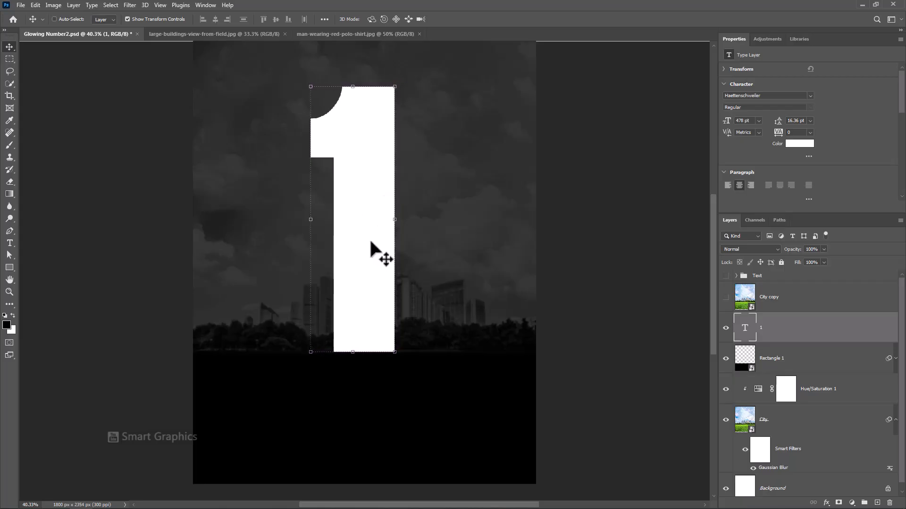
{"action": "key", "text": "Up"}
{"action": "key", "text": "Up"}
{"action": "key", "text": "Up"}
{"action": "key", "text": "Up"}
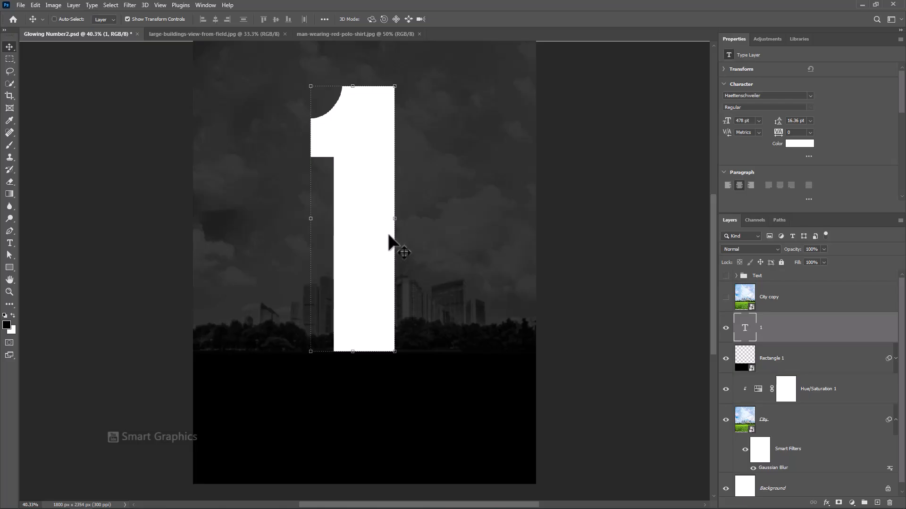
{"action": "scroll", "coordinate": [390, 233], "scroll_direction": "down", "scroll_amount": 1}
{"action": "left_click_drag", "start_coordinate": [390, 230], "coordinate": [392, 249]}
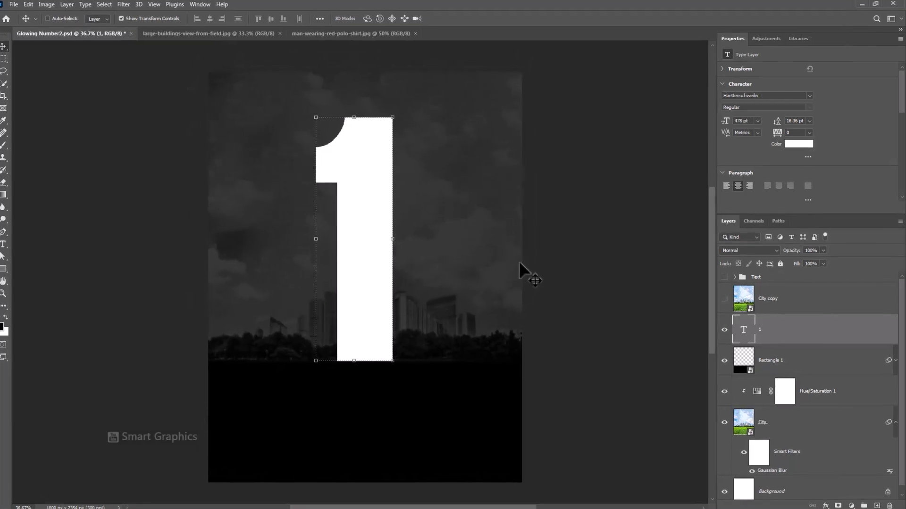
- Add a white Outer Glow to the "1" layer with Screen blend mode, 63% opacity, 43 px size and 50% range
{"action": "right_click", "coordinate": [826, 398]}
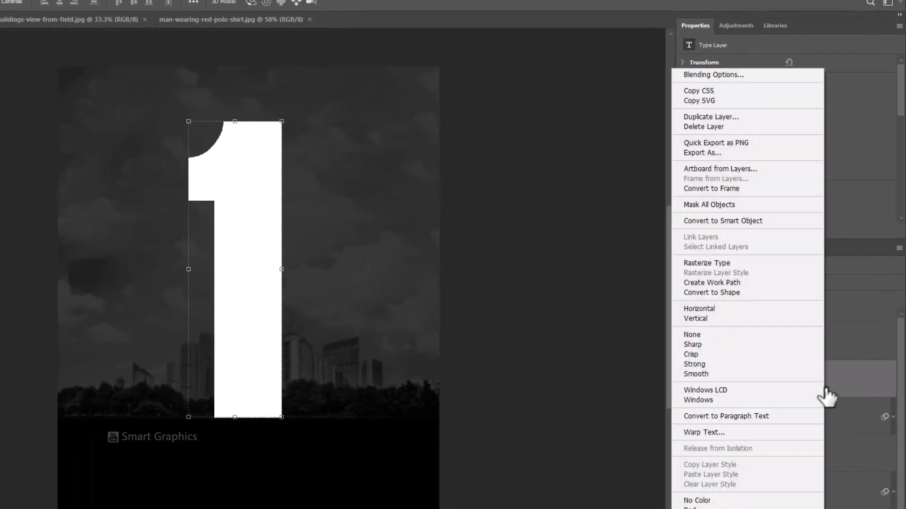
{"action": "left_click", "coordinate": [723, 71]}
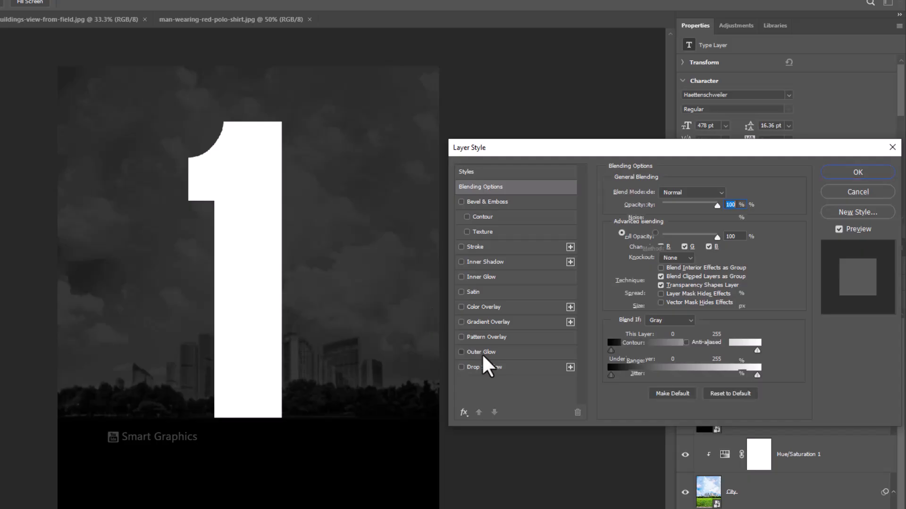
{"action": "left_click", "coordinate": [482, 353]}
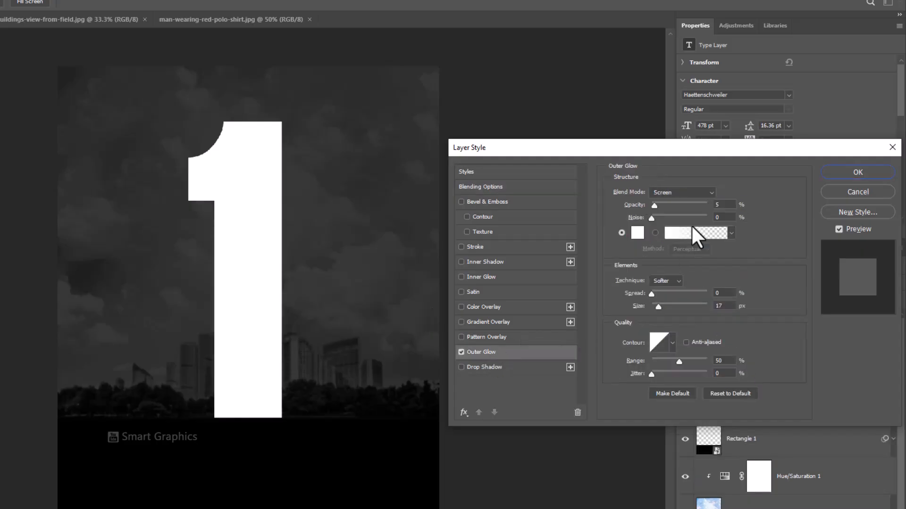
{"action": "left_click", "coordinate": [697, 192]}
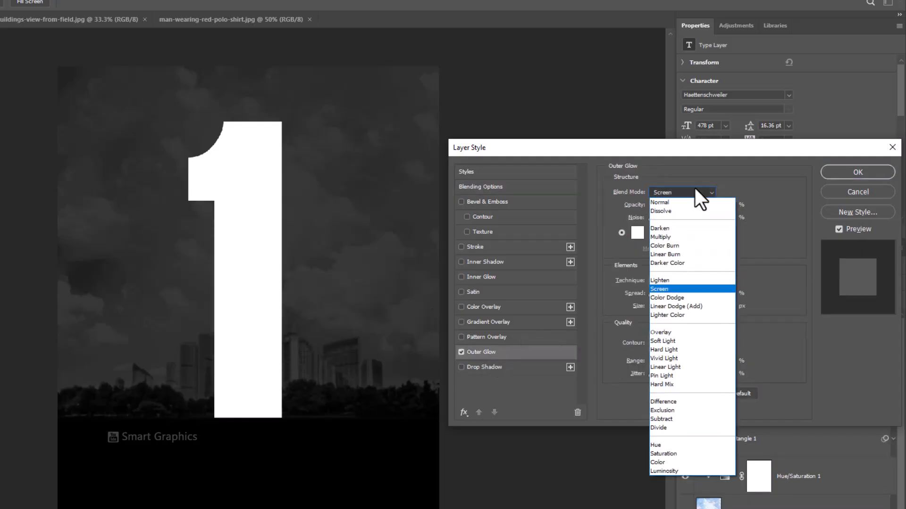
{"action": "left_click", "coordinate": [669, 287]}
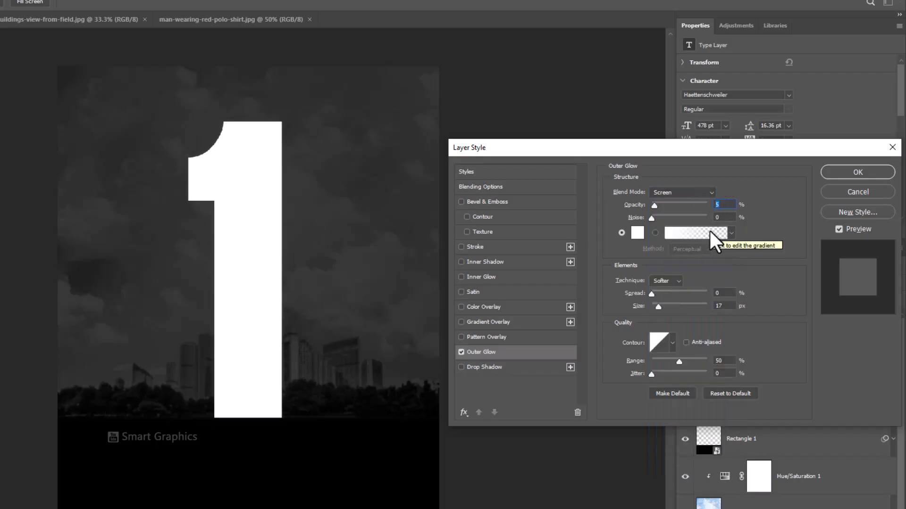
{"action": "type", "text": "63"}
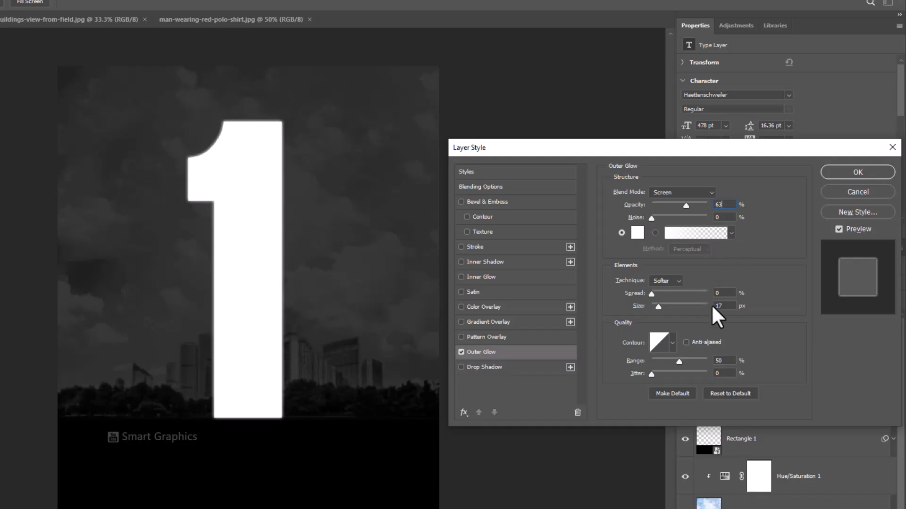
{"action": "left_click_drag", "start_coordinate": [725, 309], "coordinate": [713, 309]}
{"action": "type", "text": "43"}
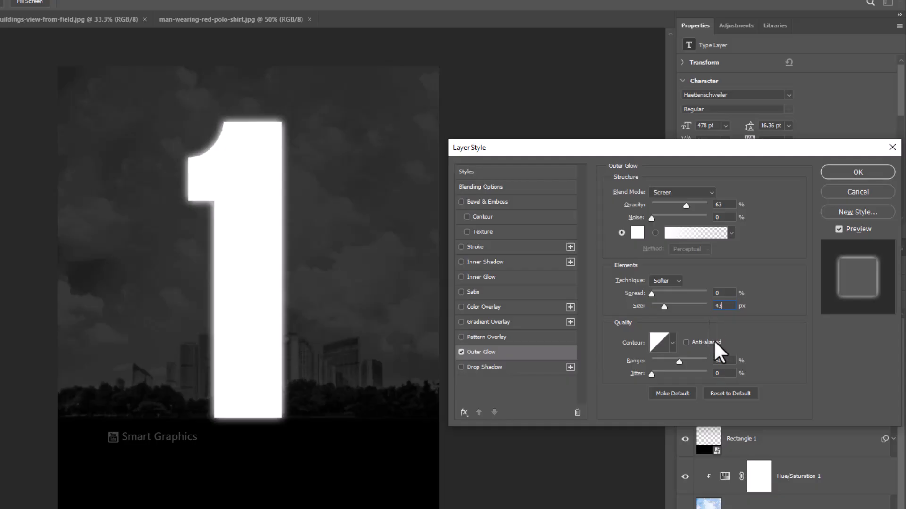
{"action": "left_click_drag", "start_coordinate": [728, 362], "coordinate": [713, 361]}
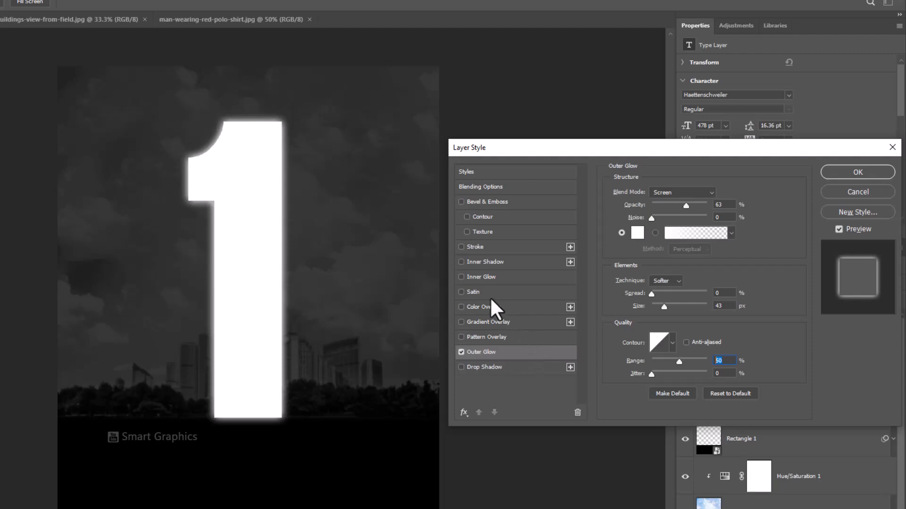
- Add an Inner Glow in white (ffffff) with Screen blend mode, 40% opacity and 250 px size
{"action": "left_click", "coordinate": [477, 280]}
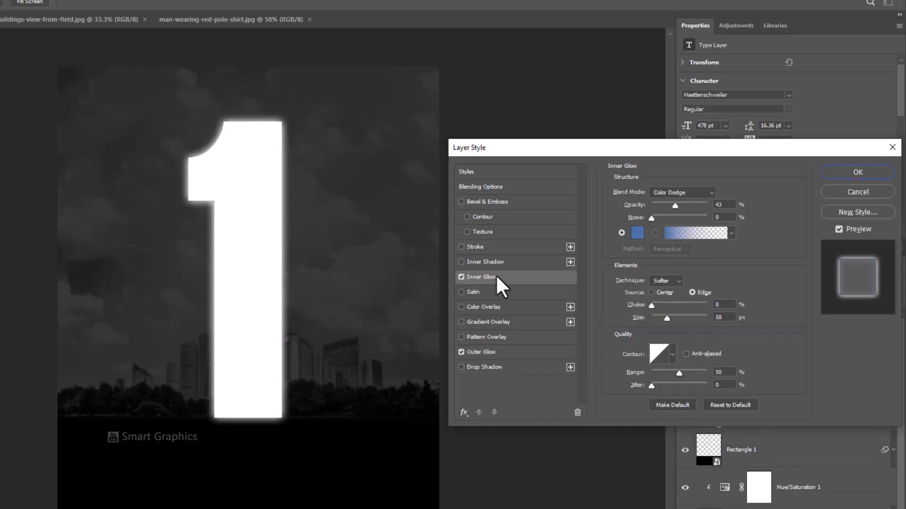
{"action": "left_click", "coordinate": [689, 190]}
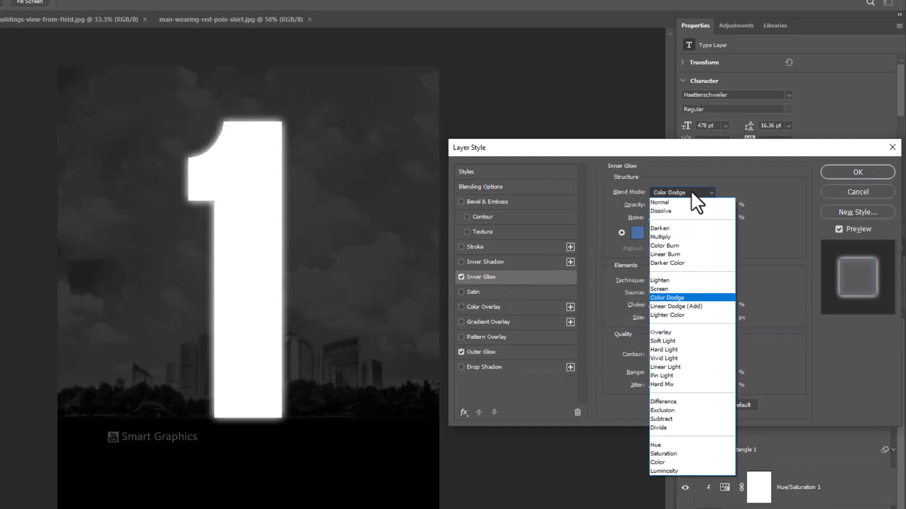
{"action": "left_click", "coordinate": [661, 285]}
{"action": "key", "text": "Tab"}
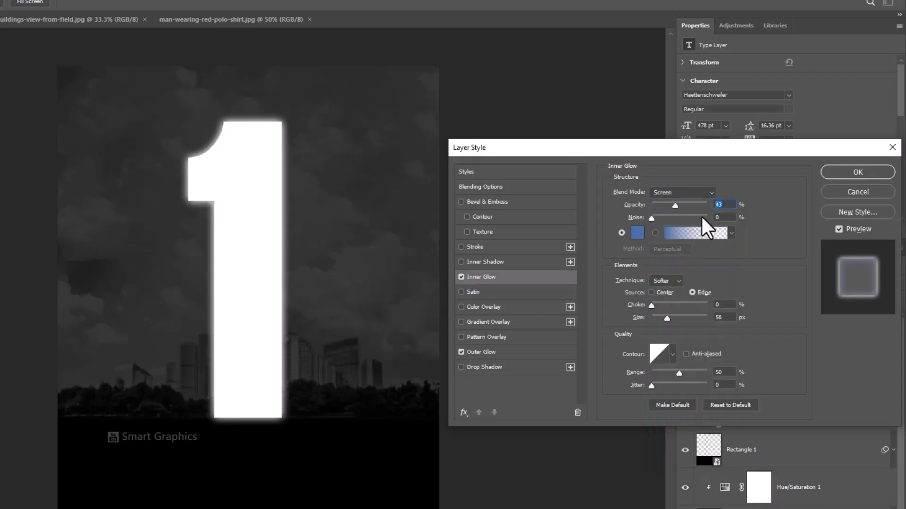
{"action": "left_click", "coordinate": [637, 232]}
{"action": "type", "text": "ffffff"}
{"action": "left_click", "coordinate": [782, 109]}
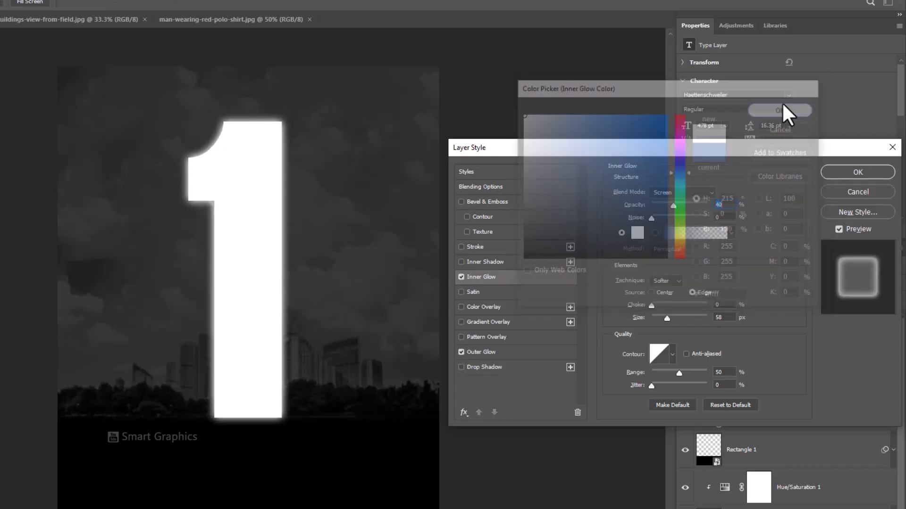
{"action": "left_click", "coordinate": [723, 317]}
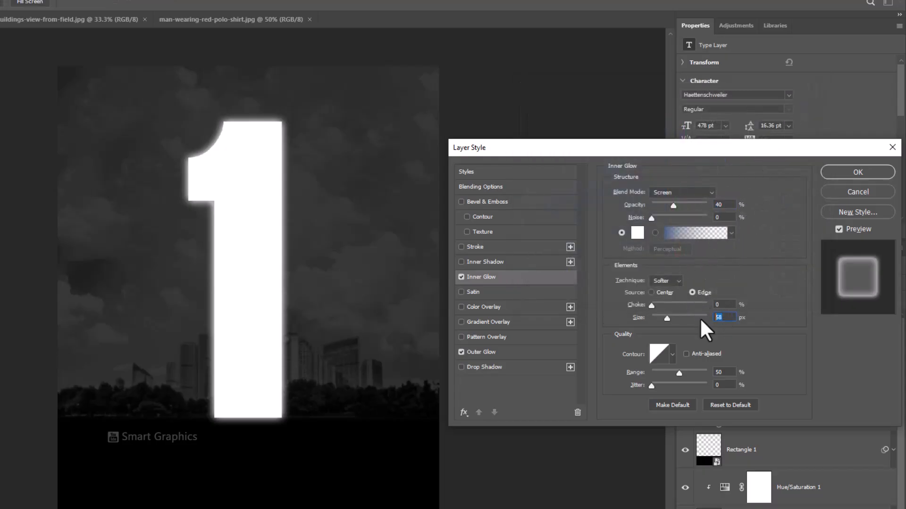
{"action": "type", "text": "250"}
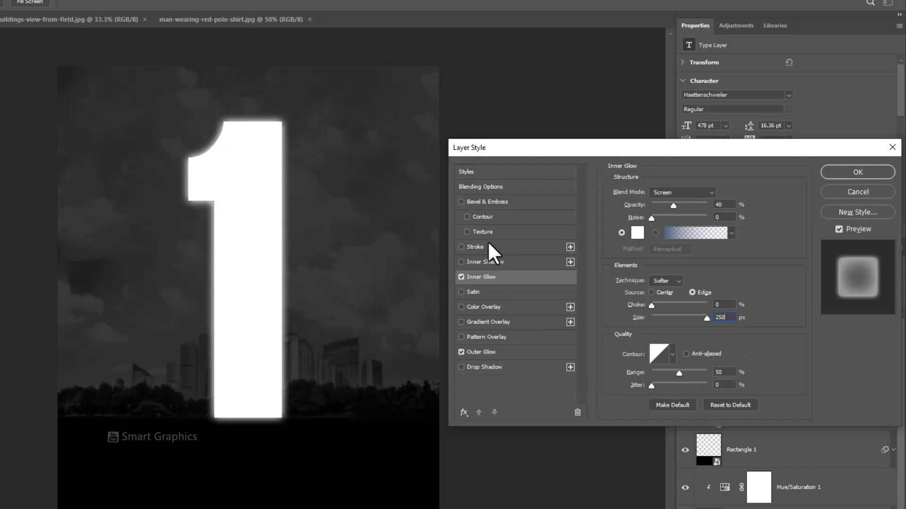
- Add an Inner Bevel to the "1" with Smooth technique, 303% depth, 3 px size and 3 px soften
{"action": "left_click", "coordinate": [486, 203]}
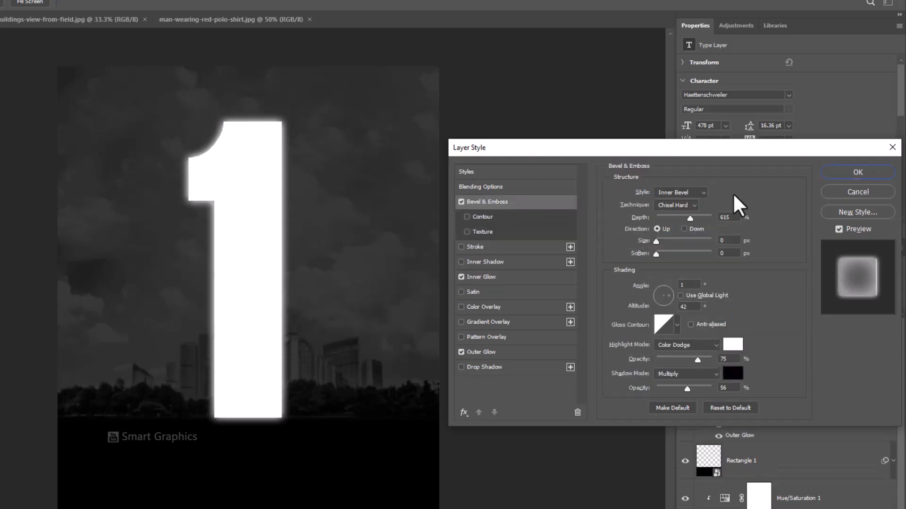
{"action": "left_click", "coordinate": [685, 206]}
{"action": "left_click", "coordinate": [669, 215]}
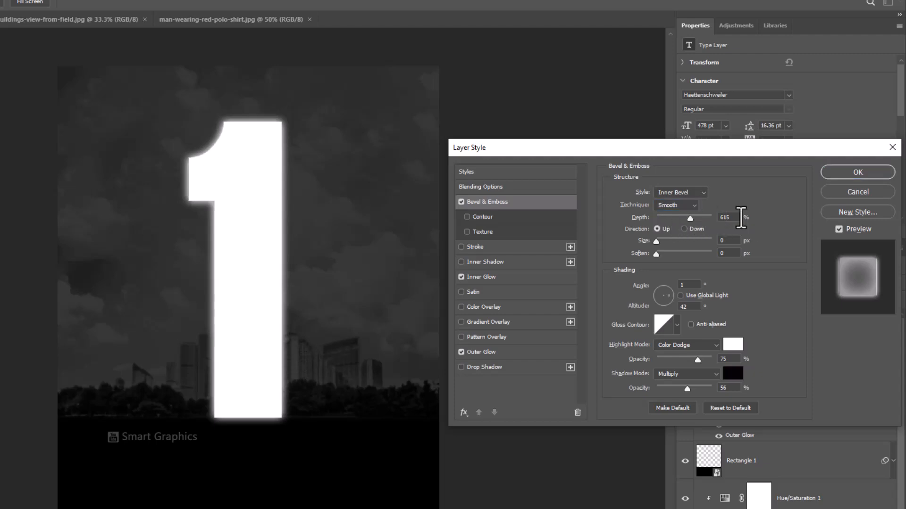
{"action": "type", "text": "30"}
{"action": "type", "text": "3"}
{"action": "type", "text": "3"}
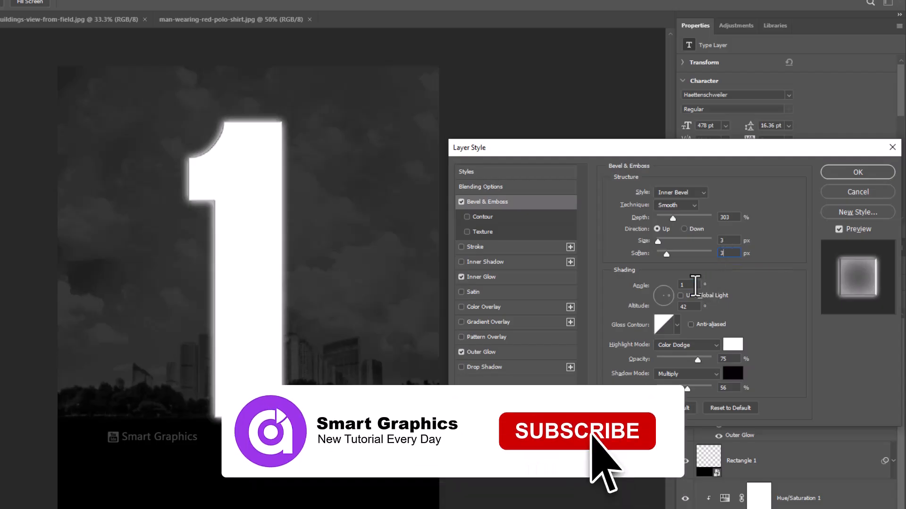
- Set the bevel shading to 115° angle, 0° altitude, 68% highlight opacity and 32% shadow opacity, and apply the layer styles
{"action": "left_click", "coordinate": [689, 285]}
{"action": "type", "text": "115"}
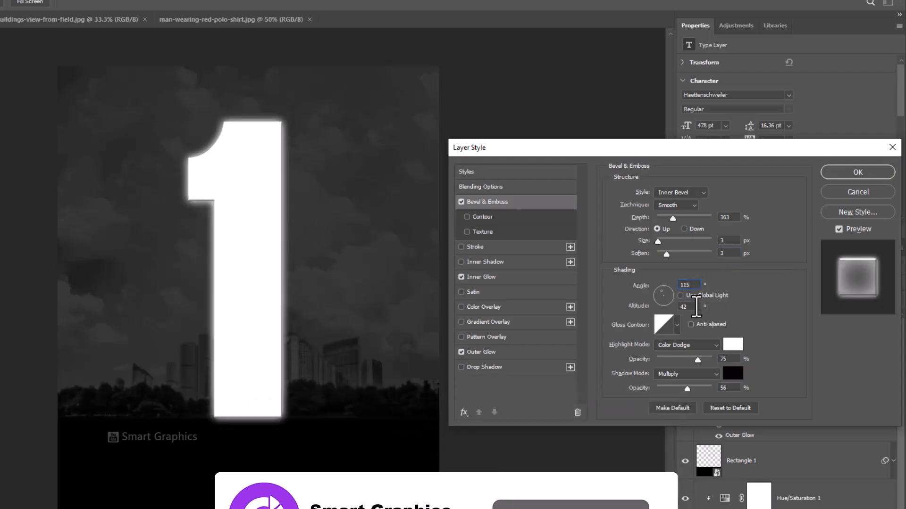
{"action": "double_click", "coordinate": [692, 307]}
{"action": "type", "text": "0"}
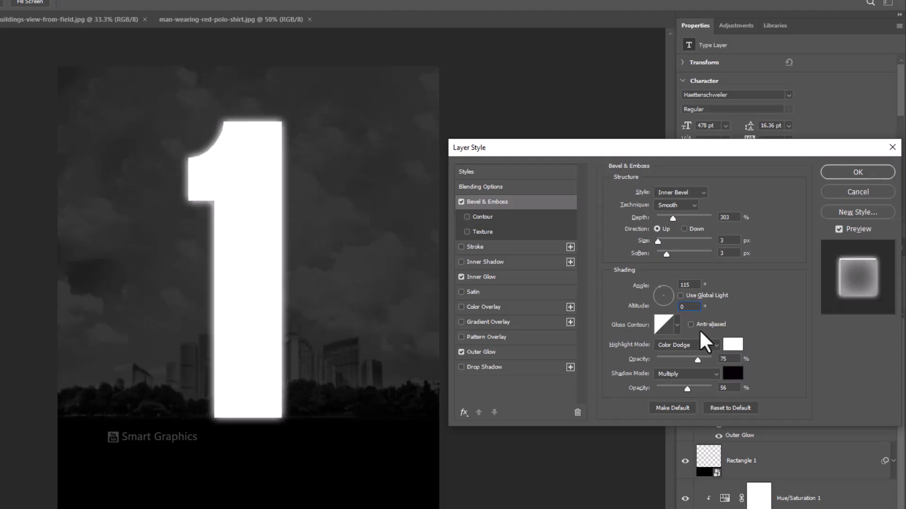
{"action": "left_click", "coordinate": [738, 359]}
{"action": "type", "text": "68"}
{"action": "double_click", "coordinate": [725, 388]}
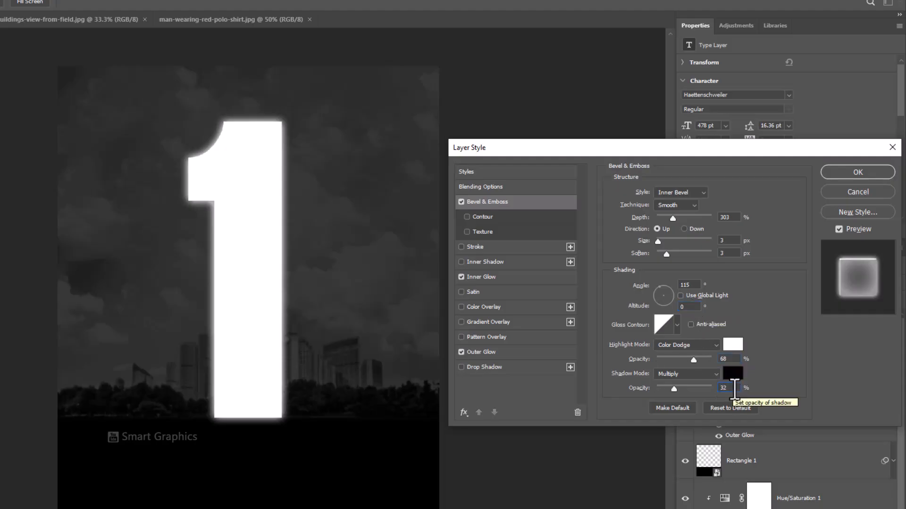
{"action": "left_click", "coordinate": [870, 170]}
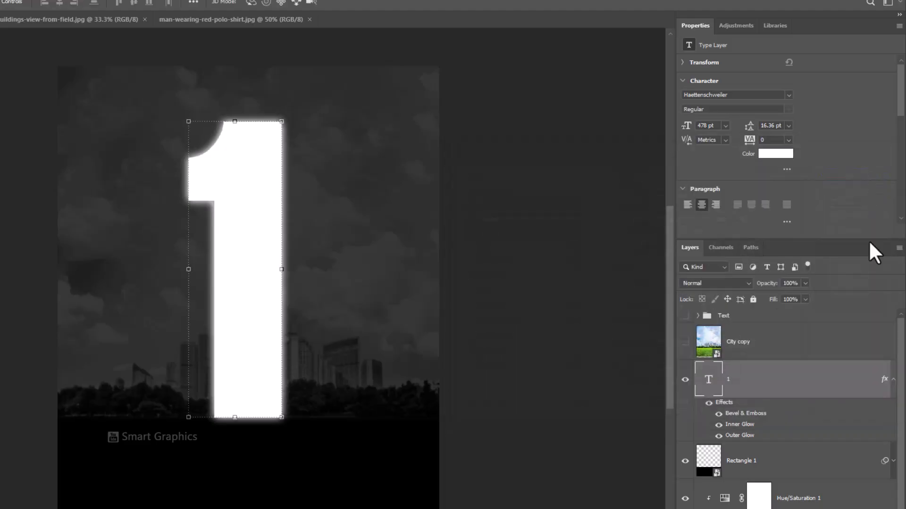
- Show the City copy layer and clip it to the "1" text layer
{"action": "left_click", "coordinate": [684, 342]}
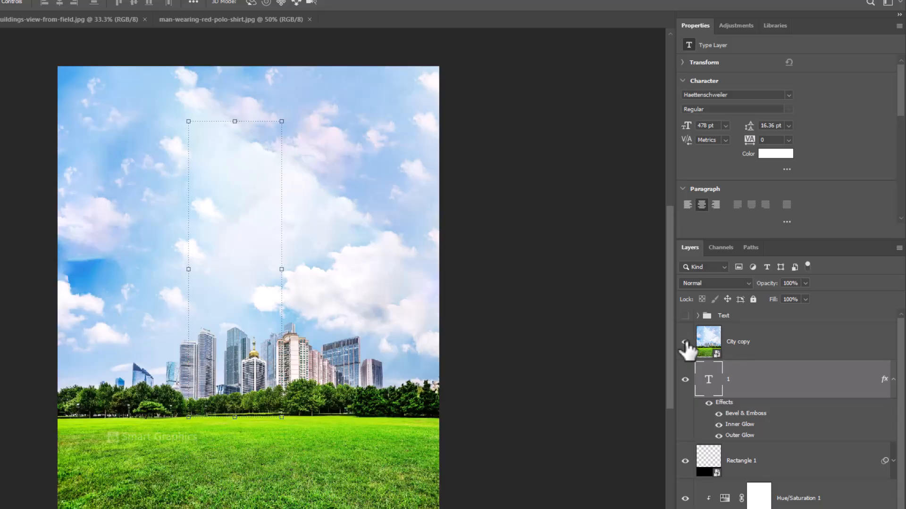
{"action": "right_click", "coordinate": [778, 340]}
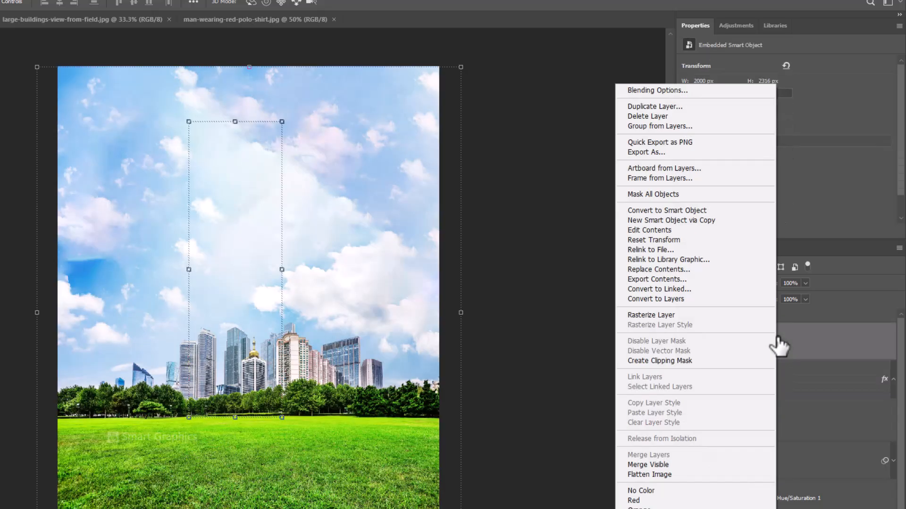
{"action": "left_click", "coordinate": [684, 361]}
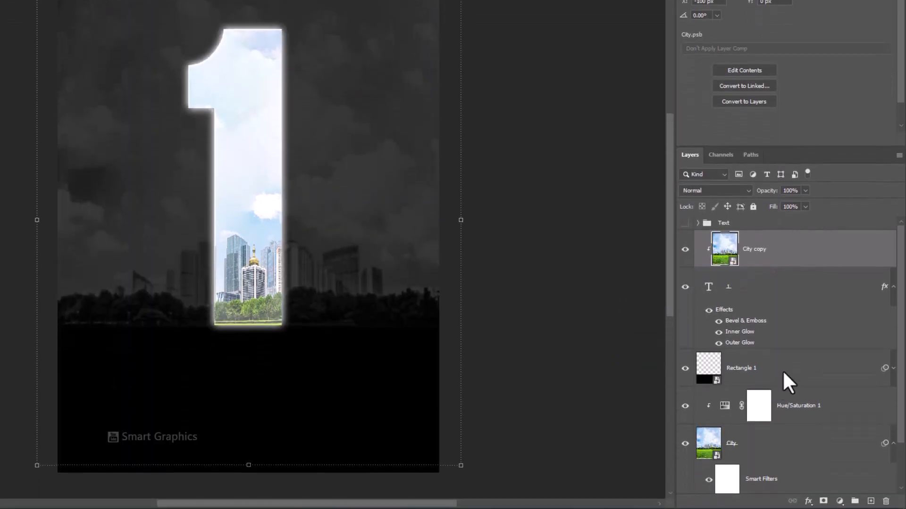
- Add a new layer above Rectangle 1 and name it "light"
{"action": "left_click", "coordinate": [778, 375]}
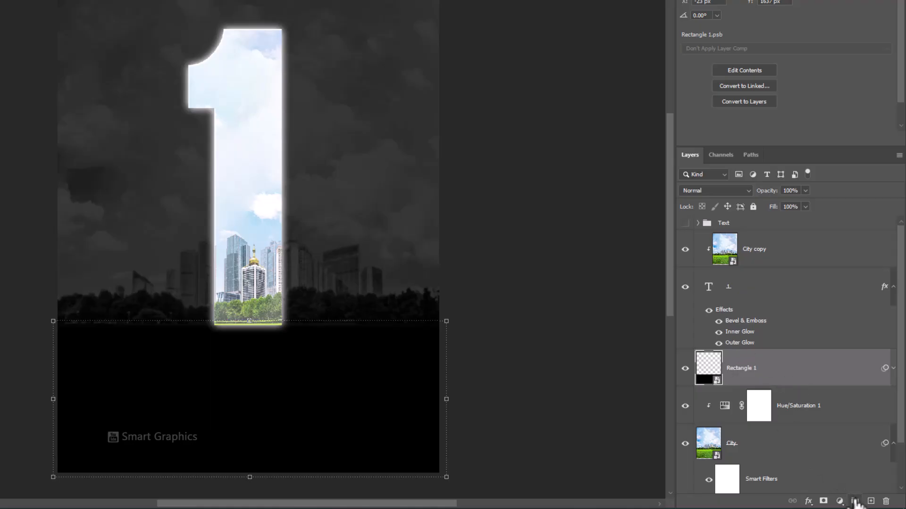
{"action": "left_click", "coordinate": [870, 501]}
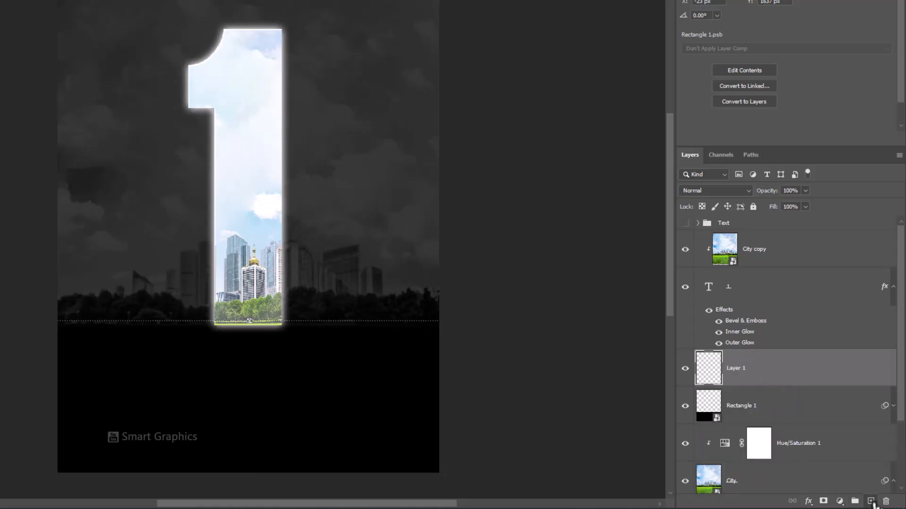
{"action": "double_click", "coordinate": [738, 369]}
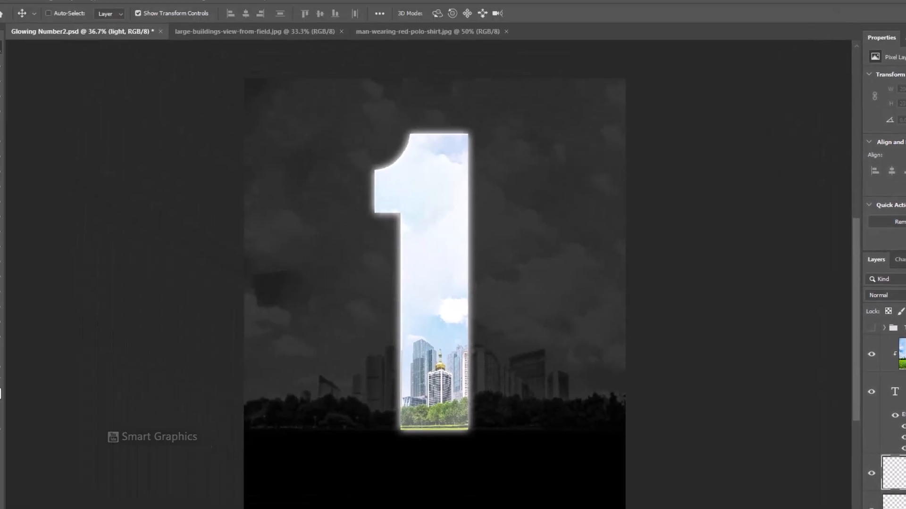
- Select a trapezoid with the Polygonal Lasso, widening from the base corners of the "1" to just below the canvas
{"action": "left_click", "coordinate": [12, 73]}
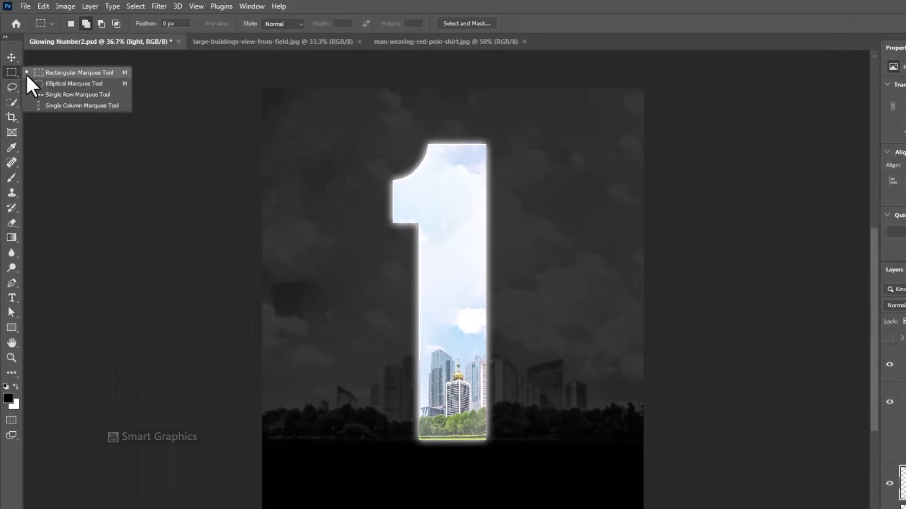
{"action": "left_click", "coordinate": [11, 88]}
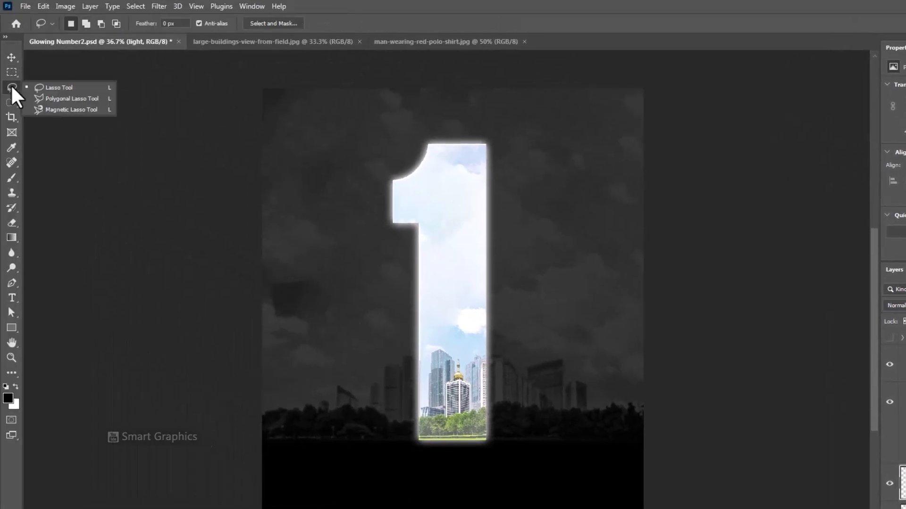
{"action": "left_click", "coordinate": [47, 99]}
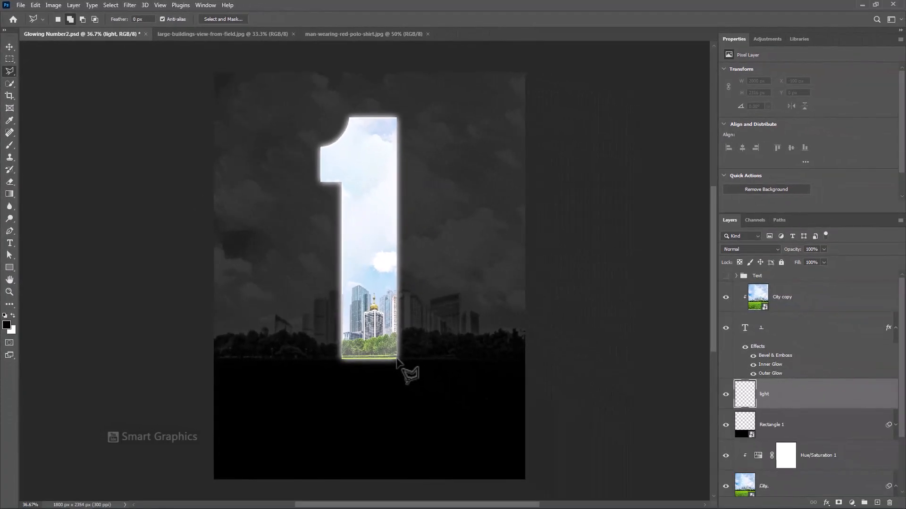
{"action": "left_click", "coordinate": [396, 359]}
{"action": "left_click", "coordinate": [496, 489]}
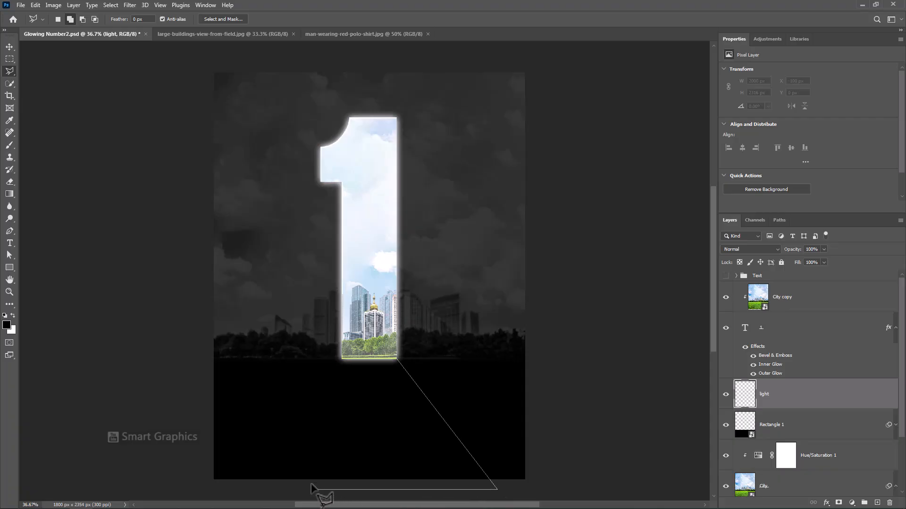
{"action": "left_click", "coordinate": [240, 490]}
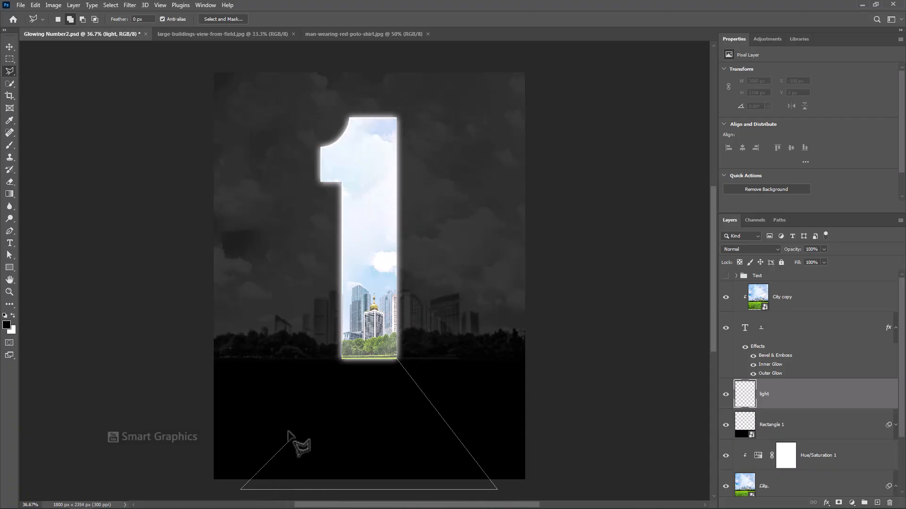
{"action": "left_click", "coordinate": [341, 360]}
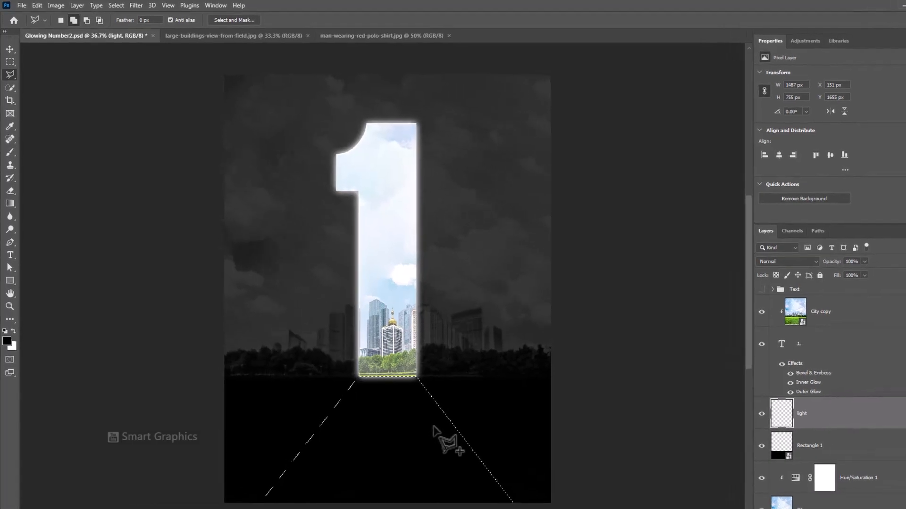
- Fill the trapezoid on the light layer with a white-to-transparent linear gradient fading downward from the "1", and deselect
{"action": "left_click", "coordinate": [10, 228]}
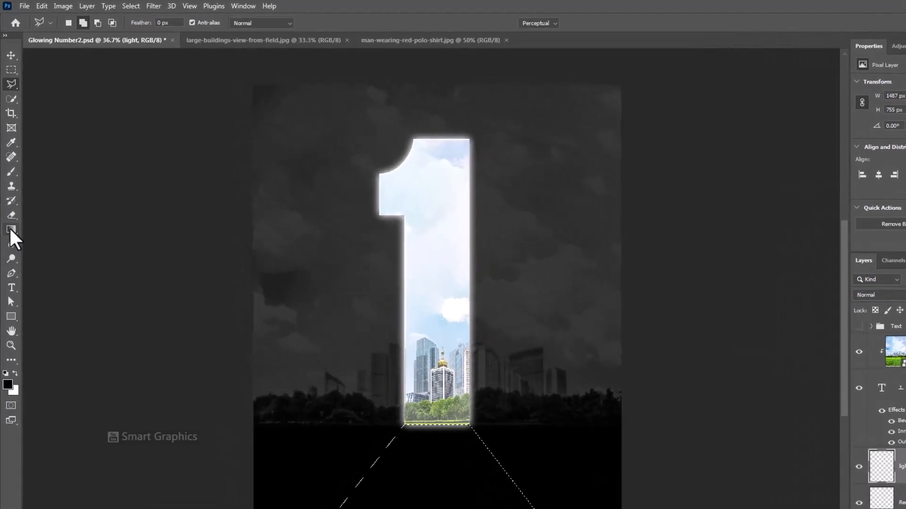
{"action": "left_click", "coordinate": [15, 373]}
{"action": "left_click", "coordinate": [108, 23]}
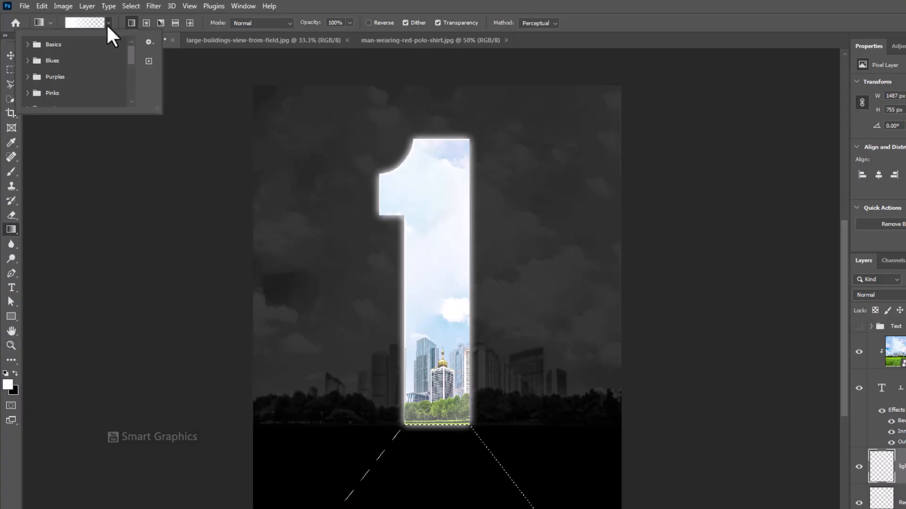
{"action": "left_click", "coordinate": [32, 47]}
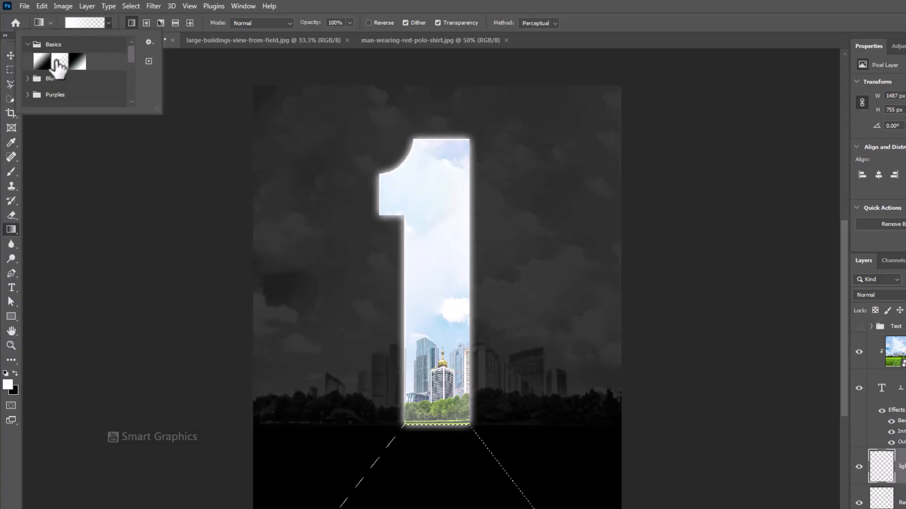
{"action": "double_click", "coordinate": [59, 62]}
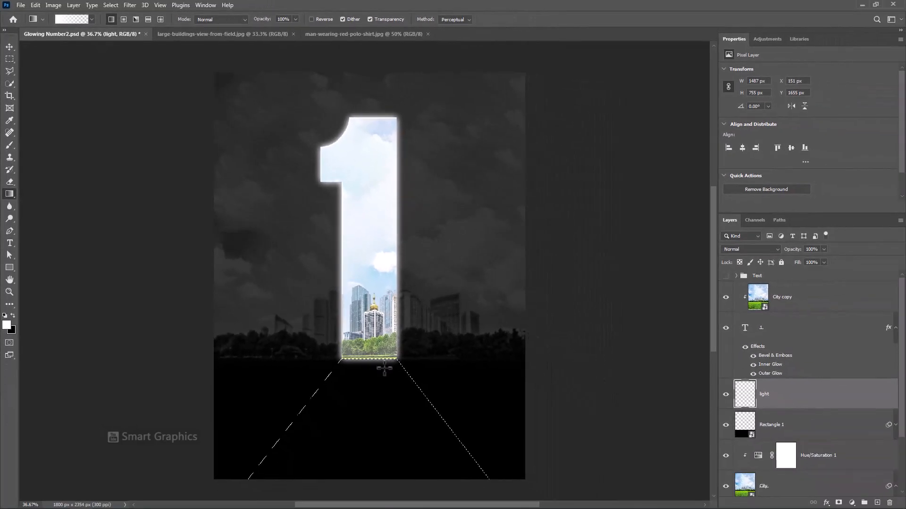
{"action": "scroll", "coordinate": [372, 357], "scroll_direction": "up", "scroll_amount": 1}
{"action": "left_click_drag", "start_coordinate": [369, 482], "coordinate": [368, 482]}
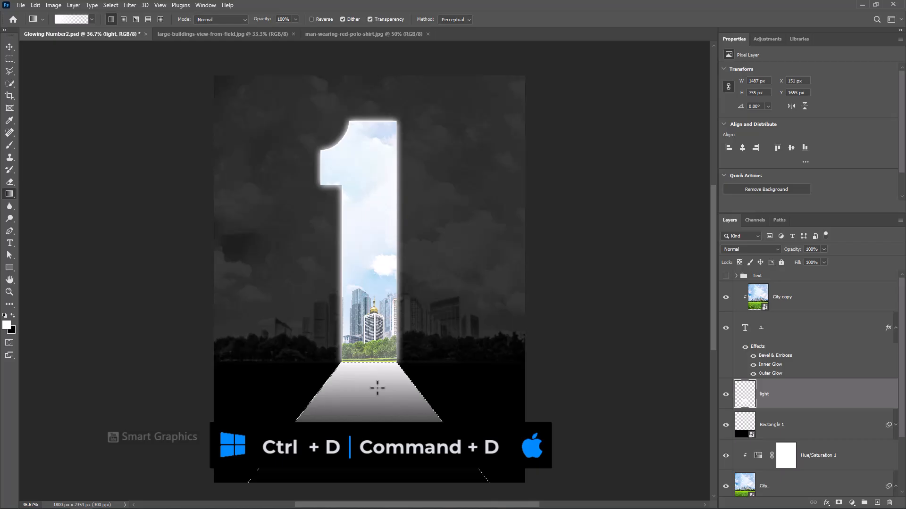
{"action": "key", "text": "ctrl+d"}
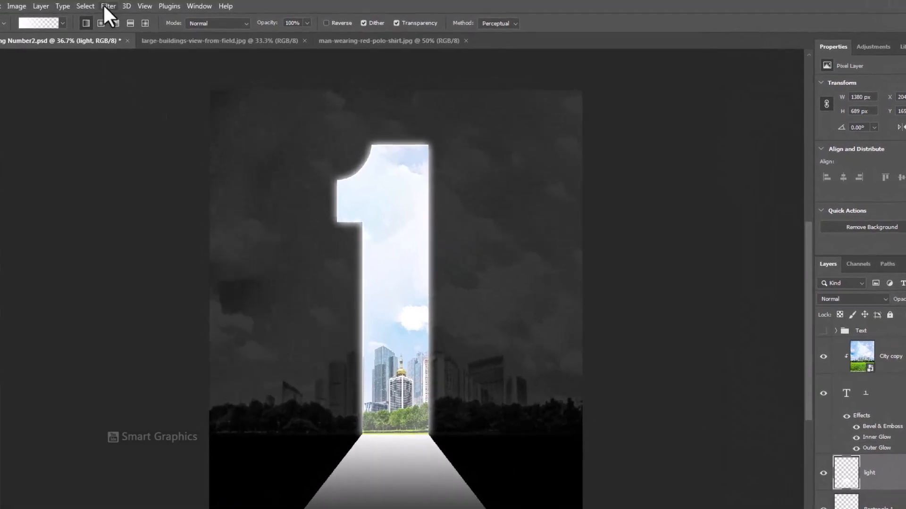
- Soften the light layer with a Gaussian Blur of 6.2 pixels radius
{"action": "left_click", "coordinate": [105, 6]}
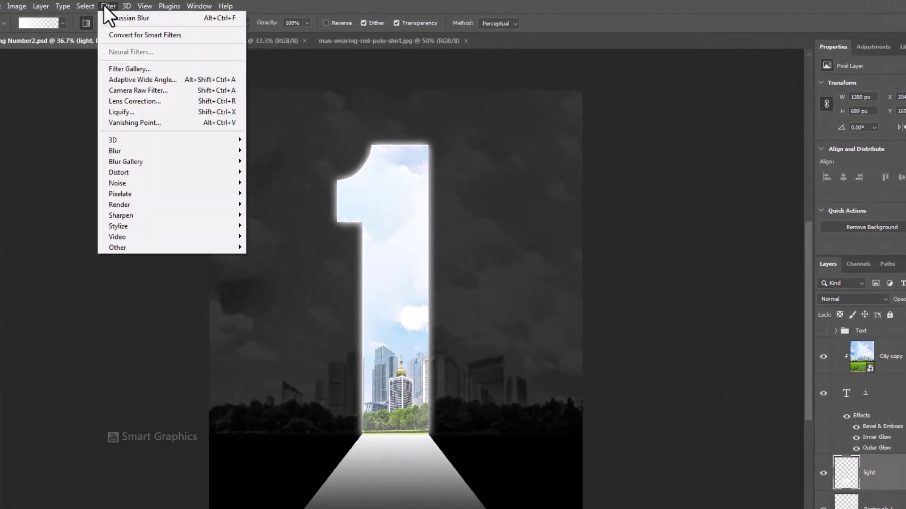
{"action": "mouse_move", "coordinate": [151, 150]}
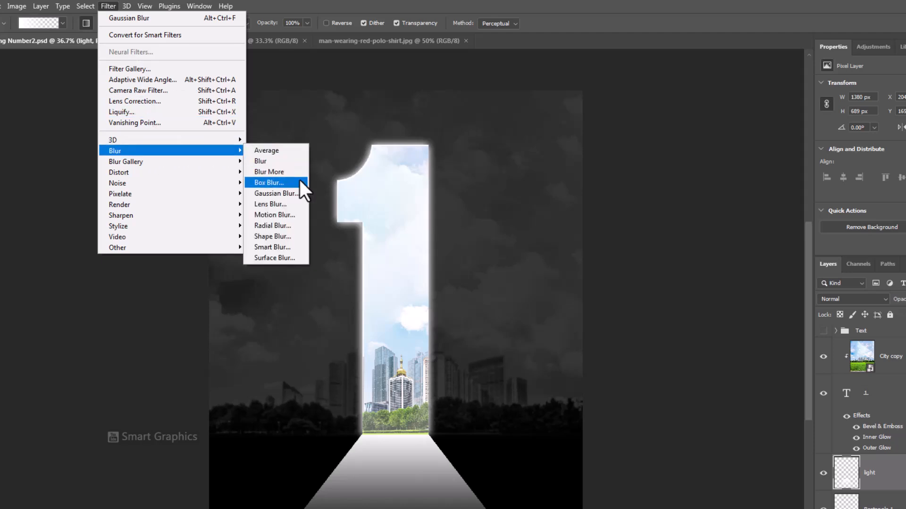
{"action": "left_click", "coordinate": [287, 190]}
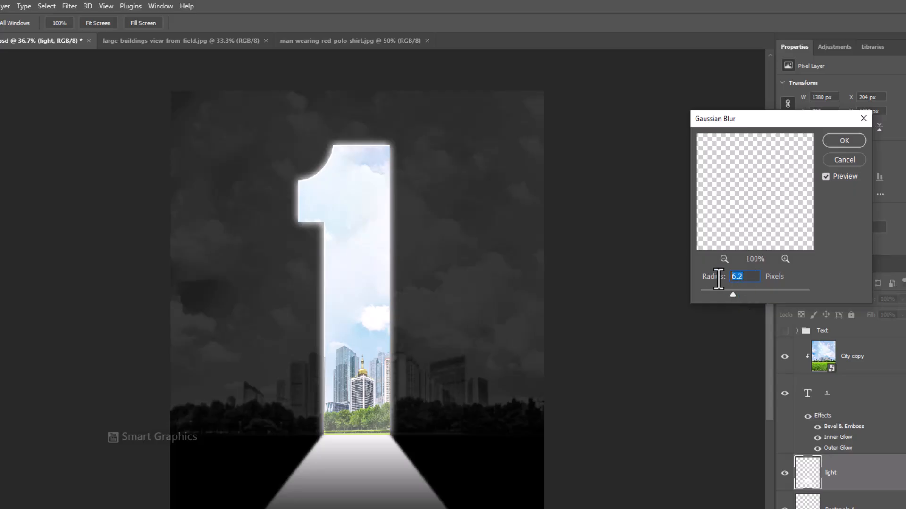
{"action": "left_click", "coordinate": [855, 139]}
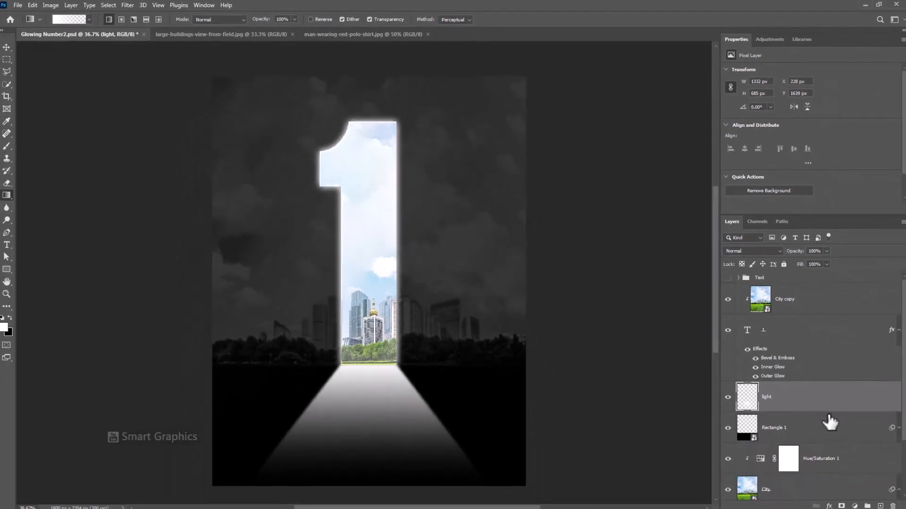
- Select the man in man-wearing-red-polo-shirt.jpg with Select Subject and copy him
{"action": "left_click", "coordinate": [326, 33]}
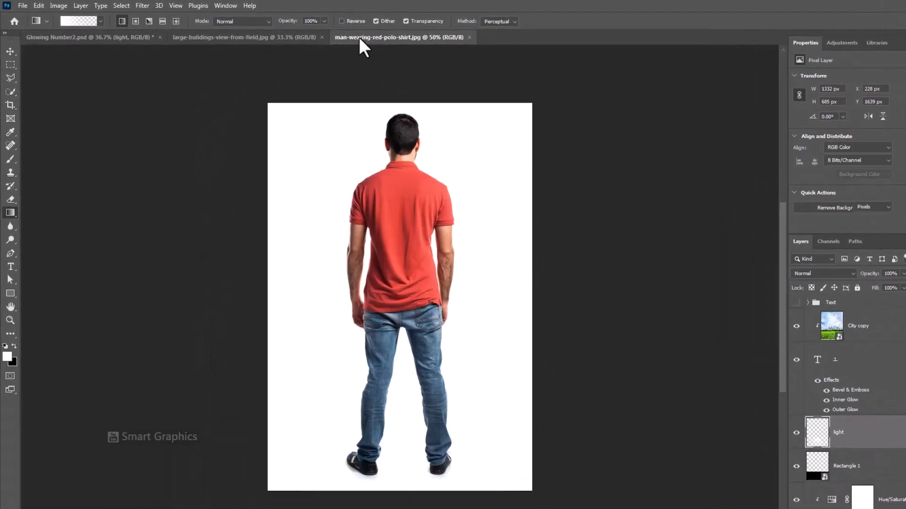
{"action": "key", "text": "v"}
{"action": "left_click", "coordinate": [143, 7]}
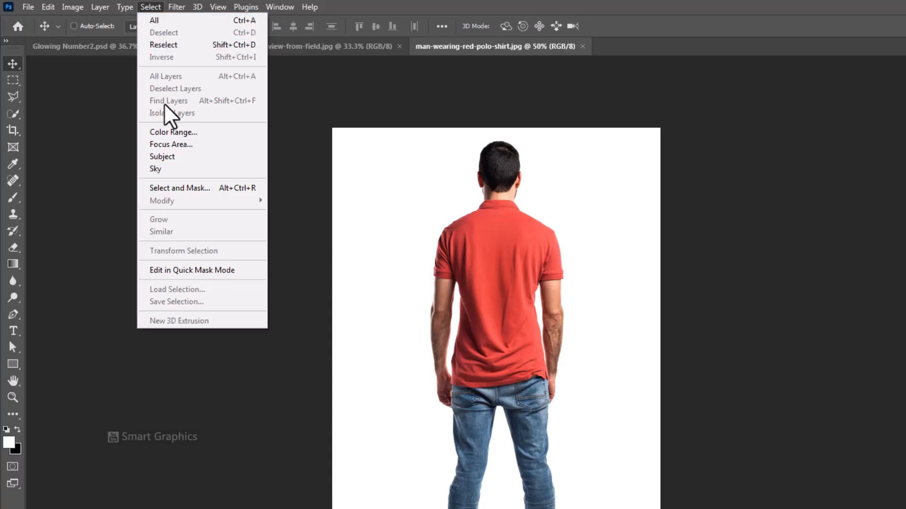
{"action": "left_click", "coordinate": [166, 158]}
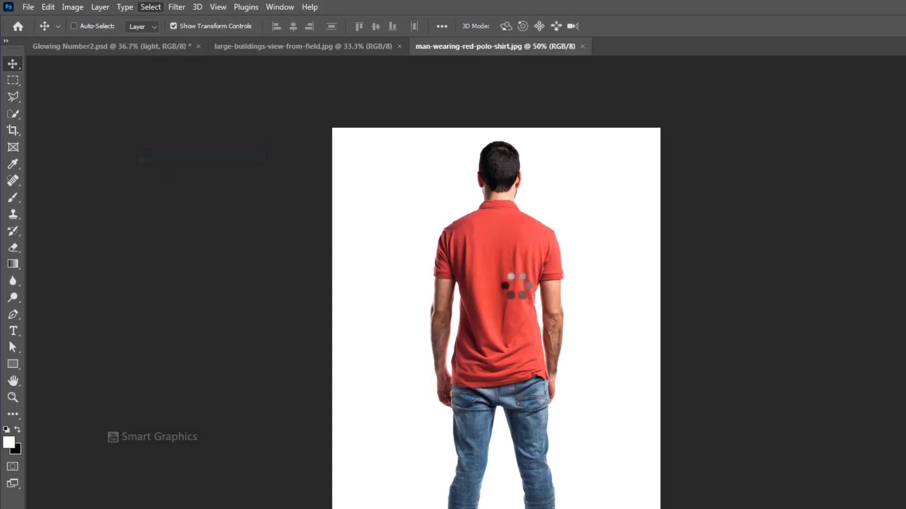
{"action": "key", "text": "ctrl+c"}
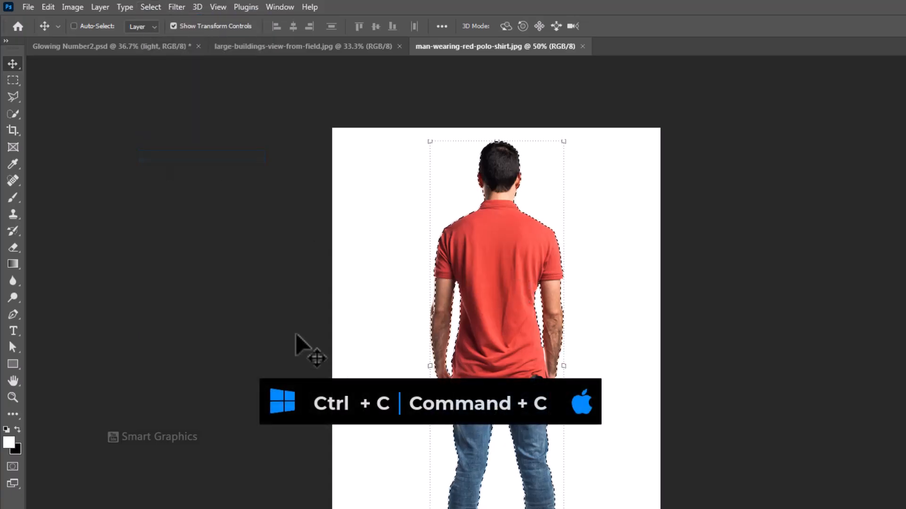
- Paste the copied man into Glowing Number2.psd above the light layer
{"action": "left_click", "coordinate": [227, 47]}
{"action": "left_click", "coordinate": [171, 46]}
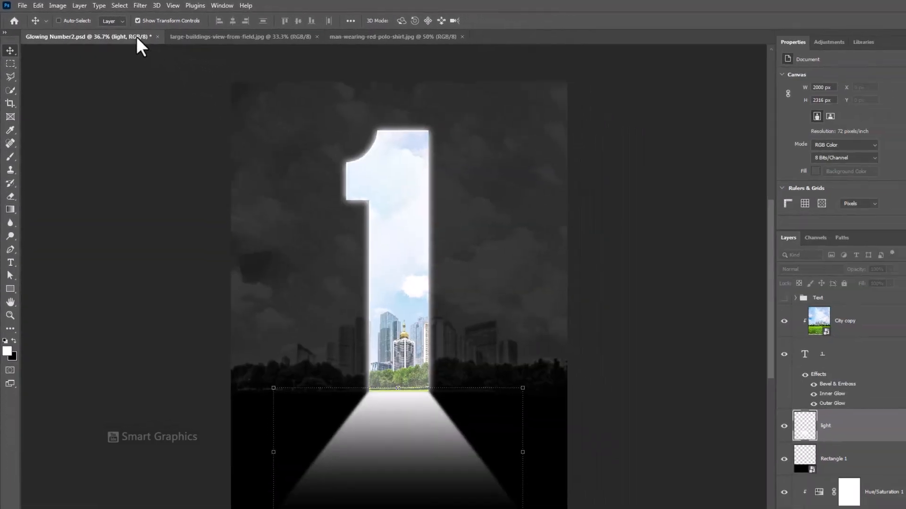
{"action": "key", "text": "ctrl+v"}
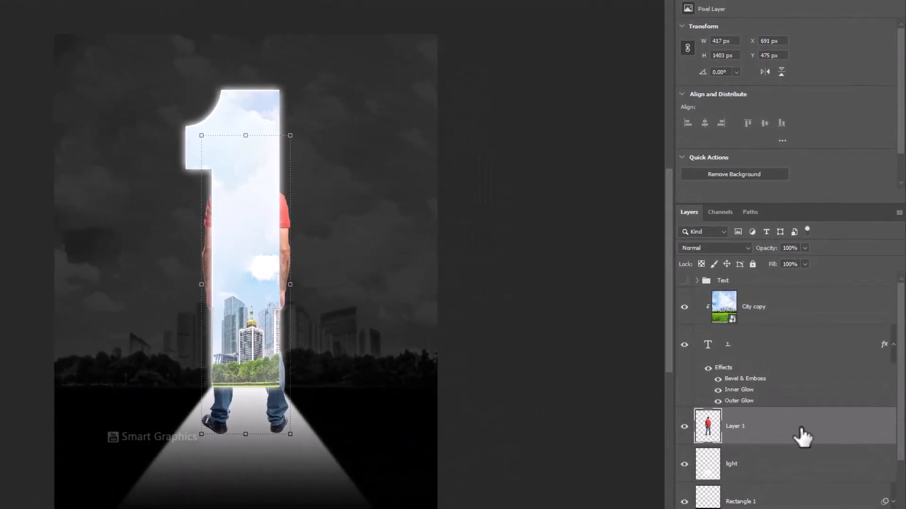
- Move the pasted man's layer above City copy and convert it to a smart object named Man
{"action": "left_click_drag", "start_coordinate": [801, 430], "coordinate": [774, 289]}
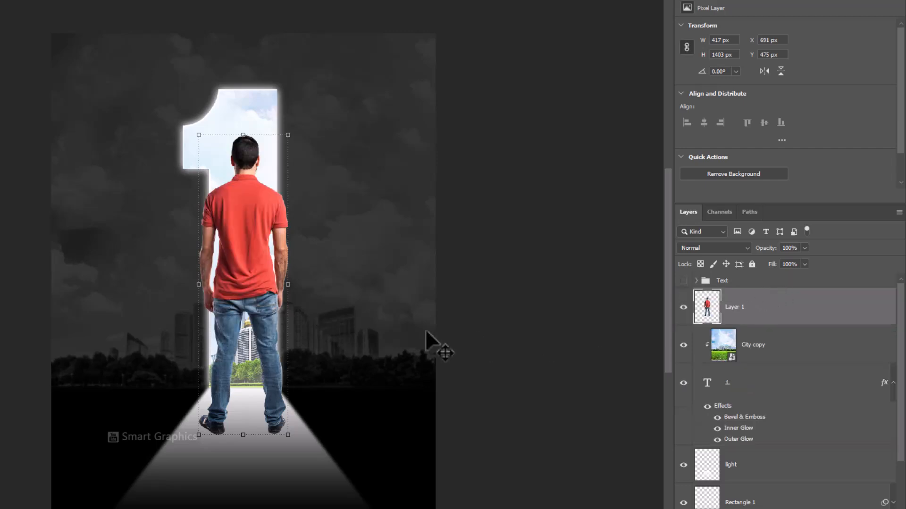
{"action": "double_click", "coordinate": [743, 307]}
{"action": "right_click", "coordinate": [779, 322]}
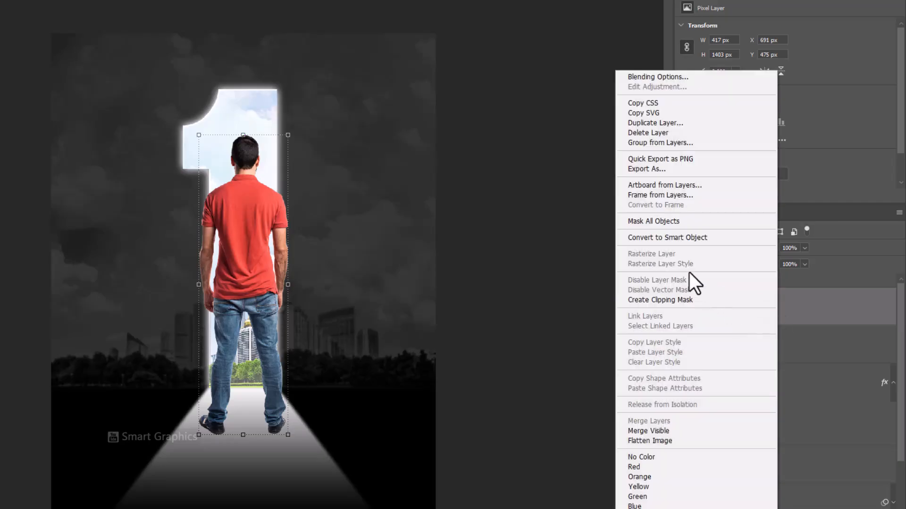
{"action": "left_click", "coordinate": [661, 238]}
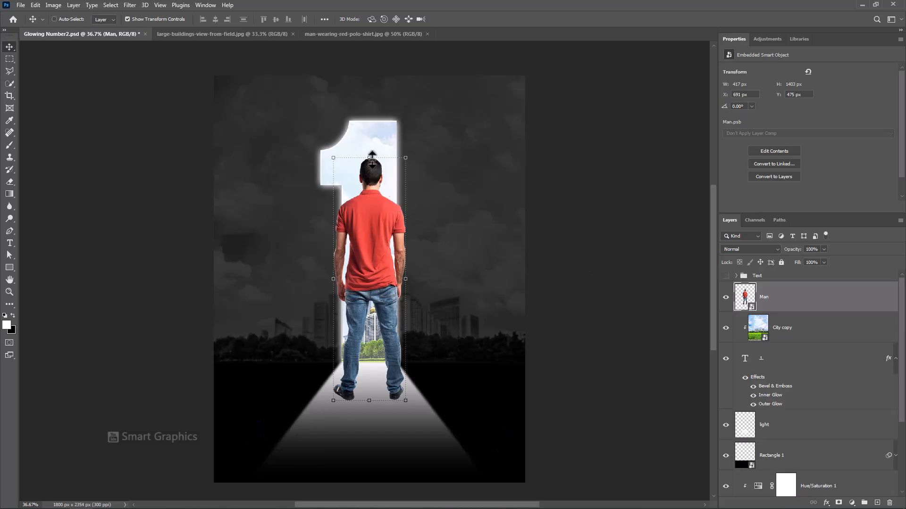
- Scale the man down to about 9.36% and stand him on the light path just below the "1"
{"action": "left_click_drag", "start_coordinate": [371, 157], "coordinate": [372, 340]}
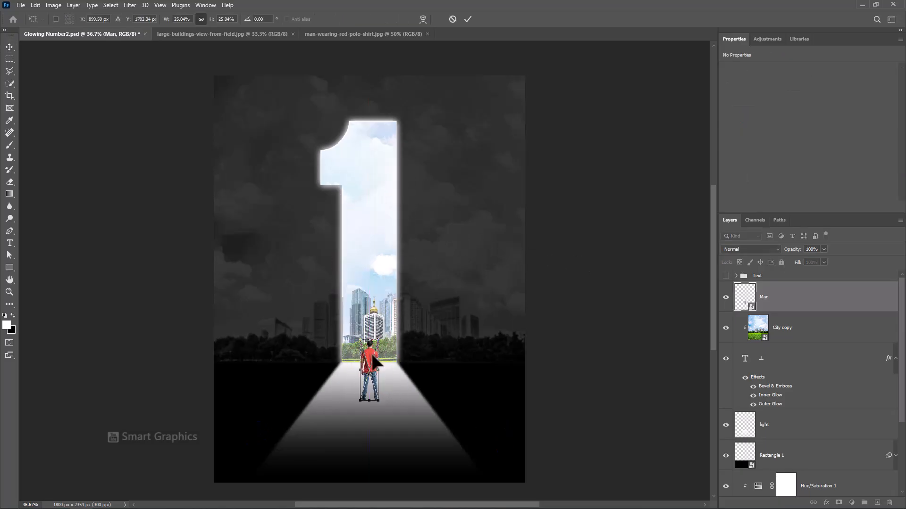
{"action": "scroll", "coordinate": [371, 363], "scroll_direction": "up", "scroll_amount": 3}
{"action": "scroll", "coordinate": [370, 363], "scroll_direction": "up", "scroll_amount": 1}
{"action": "left_click_drag", "start_coordinate": [371, 302], "coordinate": [372, 348]}
{"action": "mouse_move", "coordinate": [372, 381]}
{"action": "left_mouse_down"}
{"action": "mouse_move", "coordinate": [371, 364]}
{"action": "mouse_move", "coordinate": [373, 380]}
{"action": "left_mouse_up"}
{"action": "left_click_drag", "start_coordinate": [373, 423], "coordinate": [372, 395]}
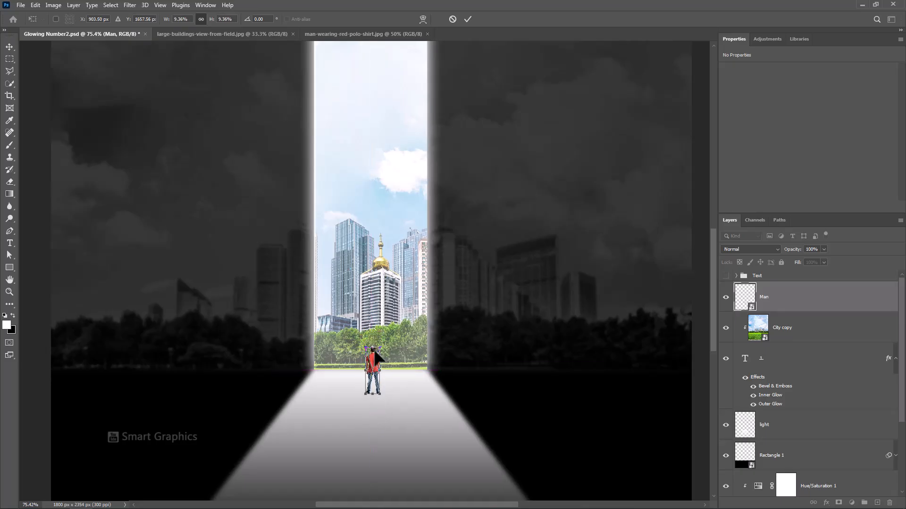
{"action": "left_click", "coordinate": [467, 18]}
- Turn the man into a silhouette with a Color Overlay of #050505 in Normal mode at 100% opacity
{"action": "scroll", "coordinate": [359, 377], "scroll_direction": "up", "scroll_amount": 4}
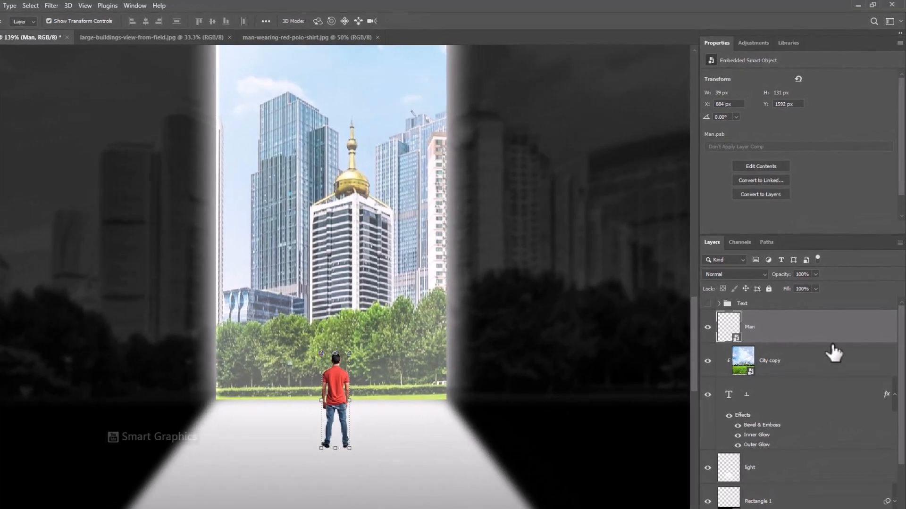
{"action": "right_click", "coordinate": [838, 343]}
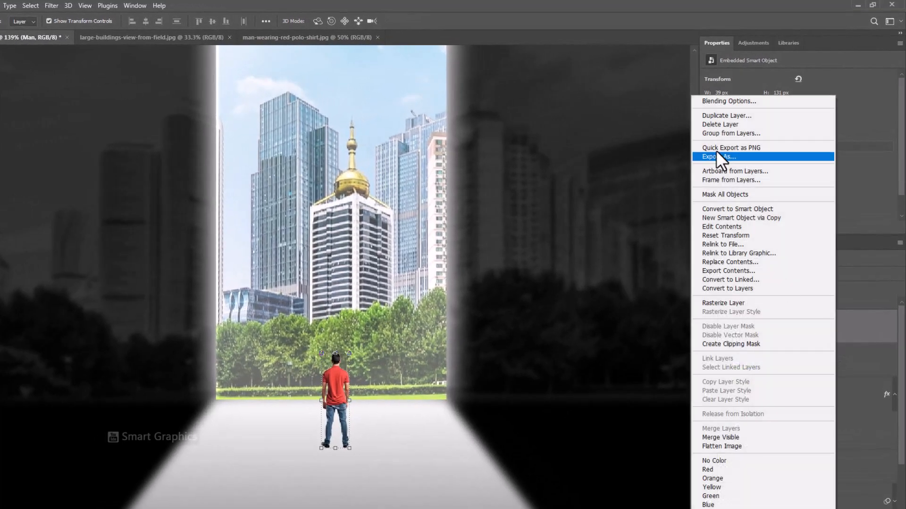
{"action": "left_click", "coordinate": [711, 102]}
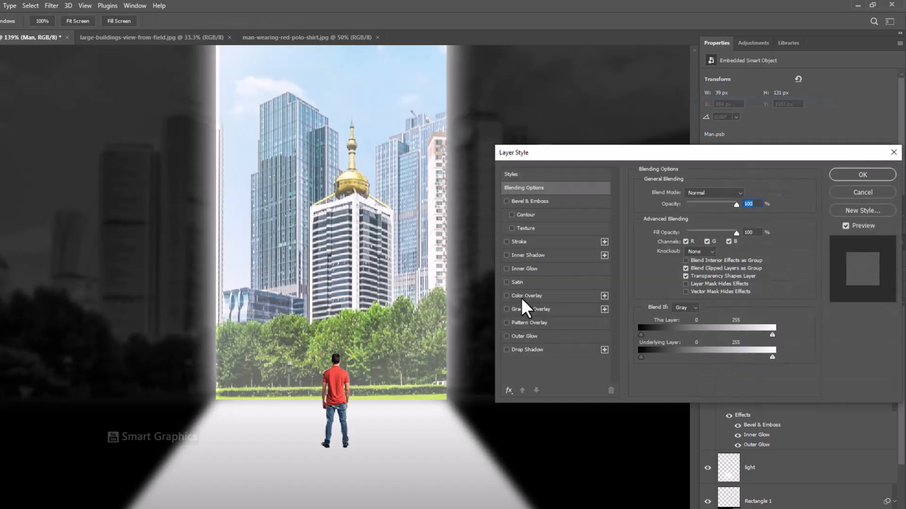
{"action": "left_click", "coordinate": [519, 295]}
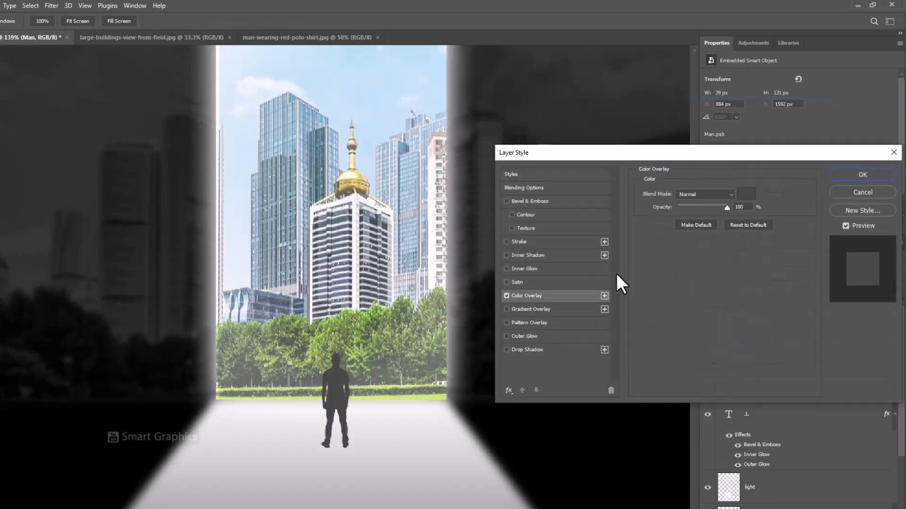
{"action": "left_click", "coordinate": [746, 194]}
{"action": "left_click_drag", "start_coordinate": [595, 248], "coordinate": [539, 253]}
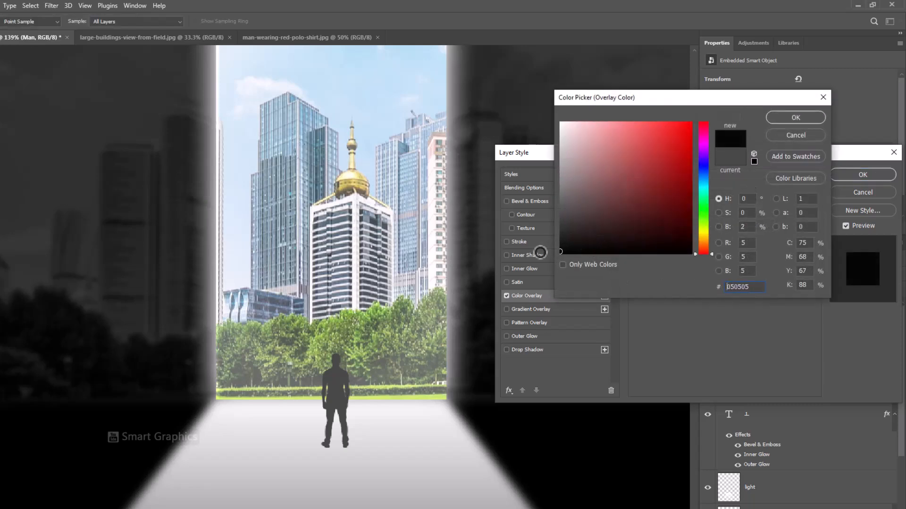
{"action": "left_click", "coordinate": [794, 115]}
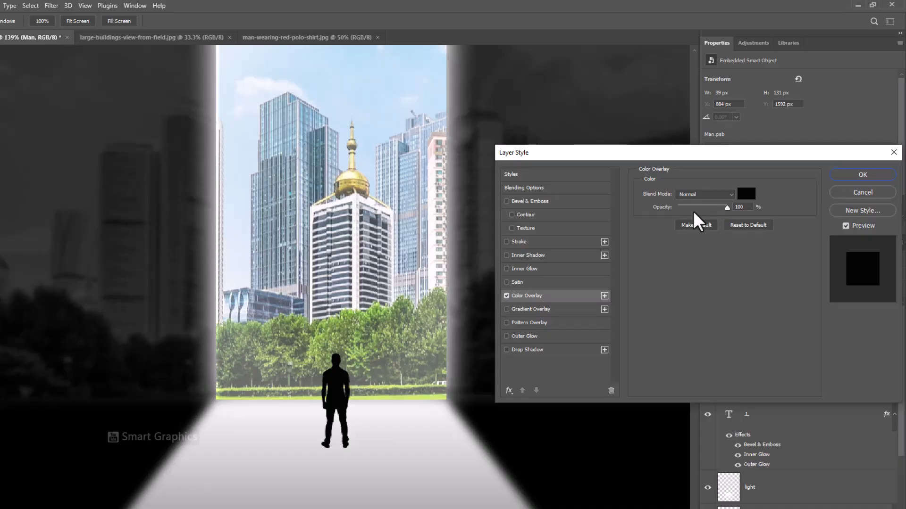
{"action": "left_click", "coordinate": [878, 175]}
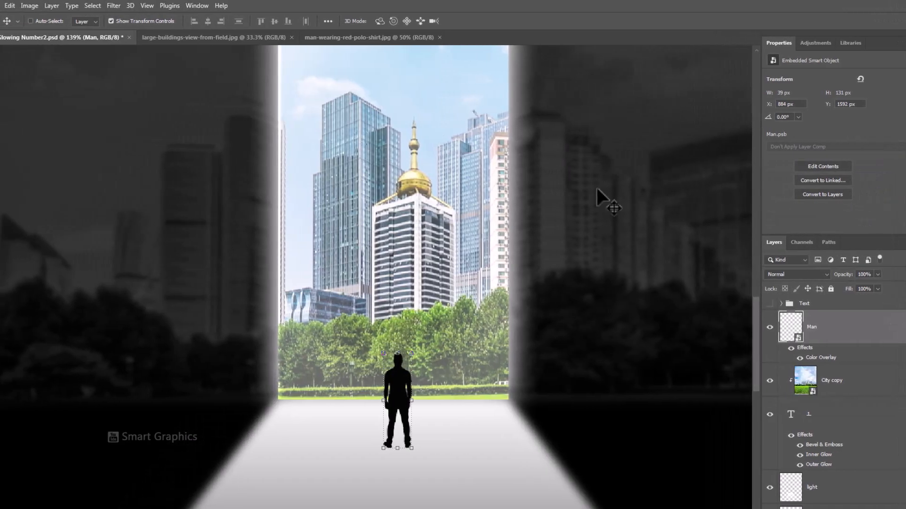
- Soften the Man layer with a Gaussian Blur of 1 pixel radius
{"action": "left_click", "coordinate": [108, 5]}
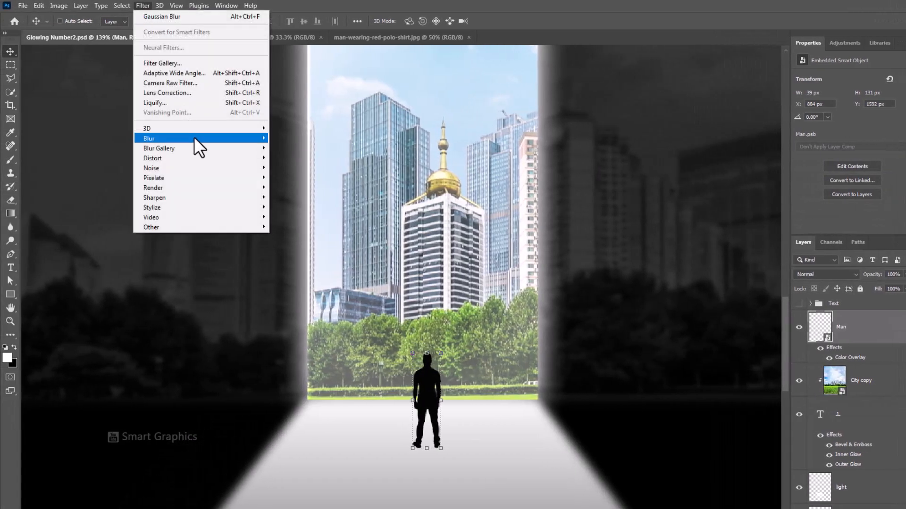
{"action": "mouse_move", "coordinate": [194, 137]}
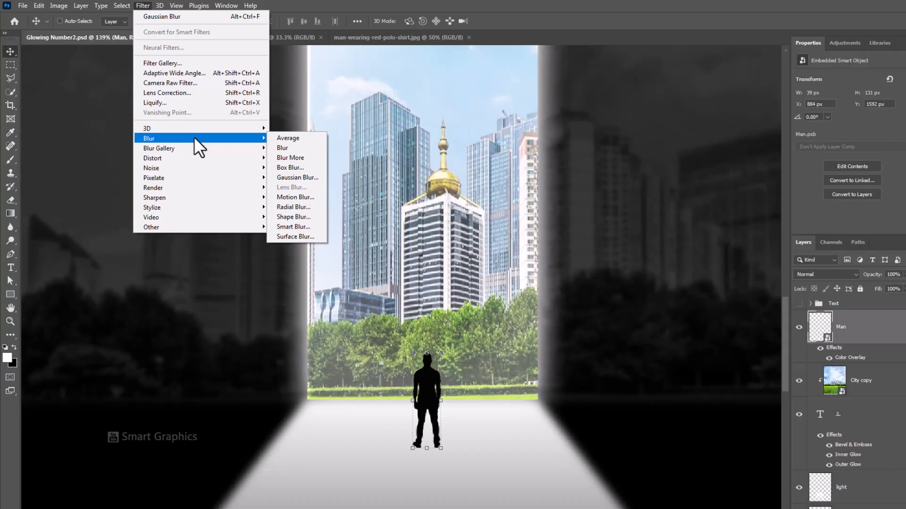
{"action": "left_click", "coordinate": [293, 178]}
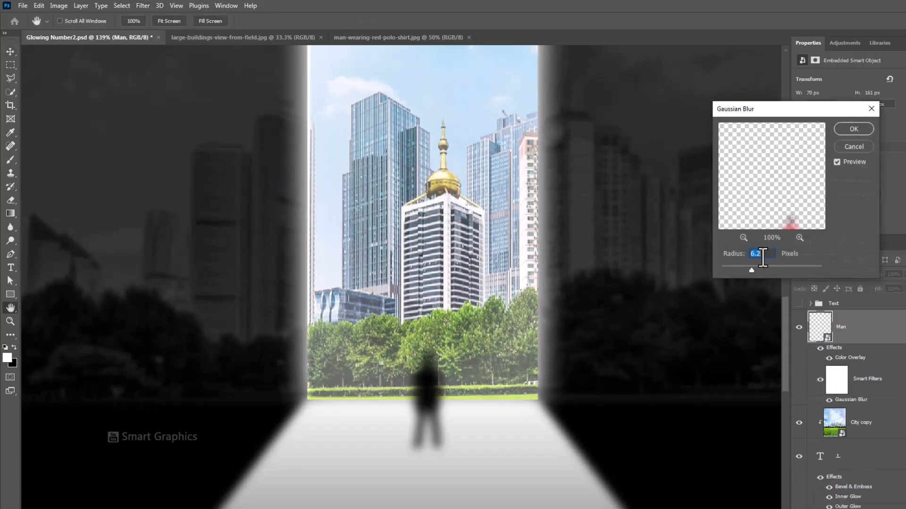
{"action": "type", "text": "1"}
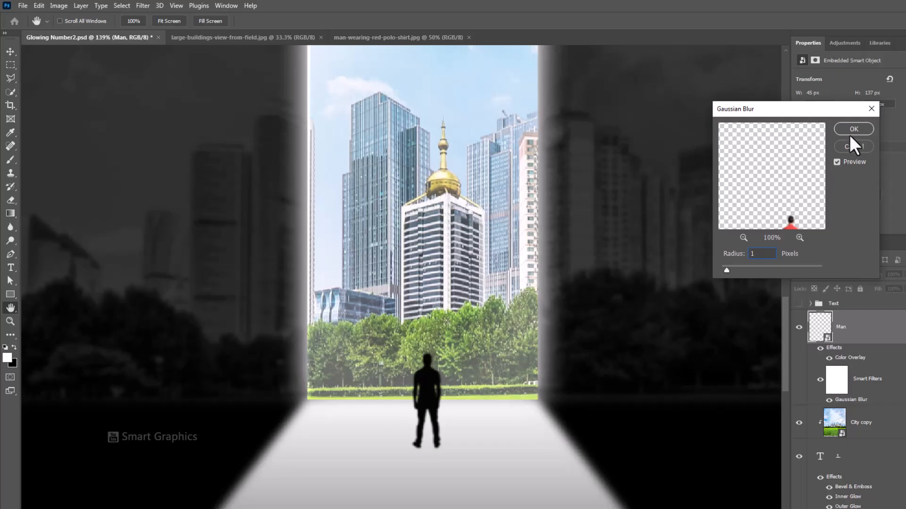
{"action": "left_click", "coordinate": [851, 132]}
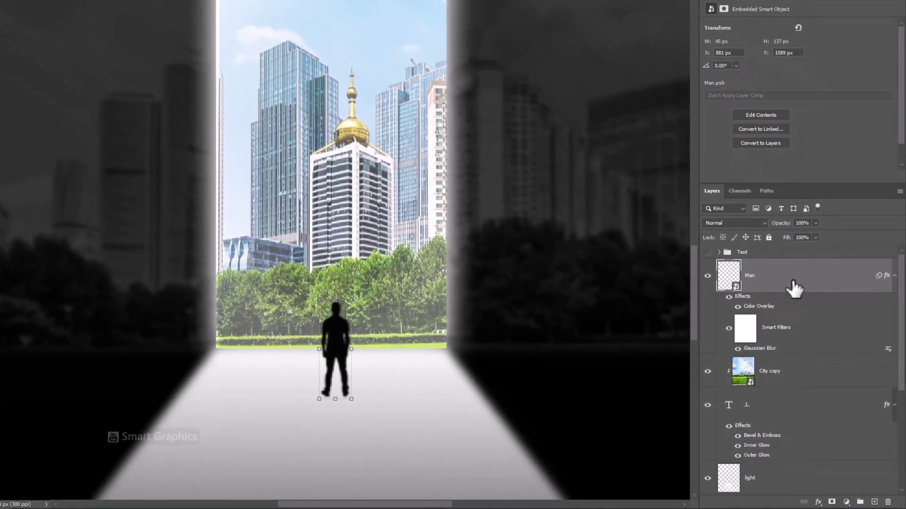
- Duplicate the Man layer, place the copy beneath the original, and collapse the effects of both layers
{"action": "key", "text": "ctrl+j"}
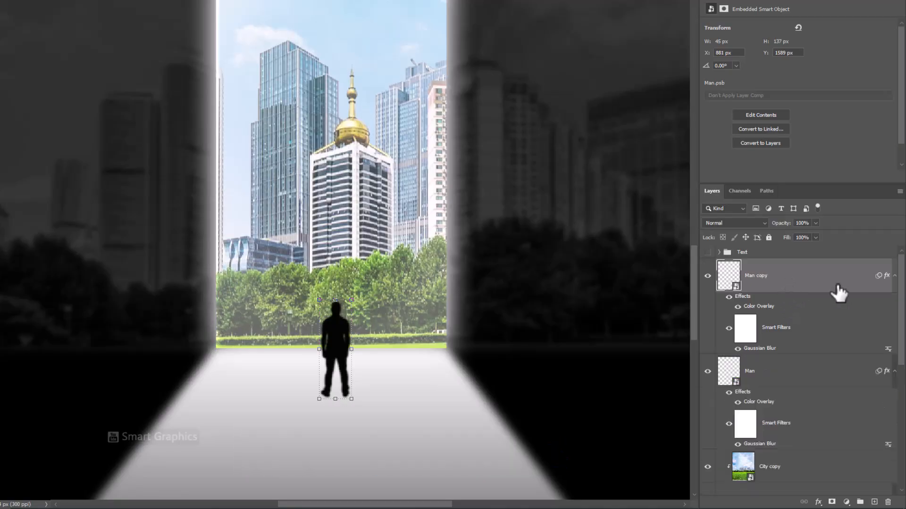
{"action": "left_click_drag", "start_coordinate": [847, 328], "coordinate": [769, 440]}
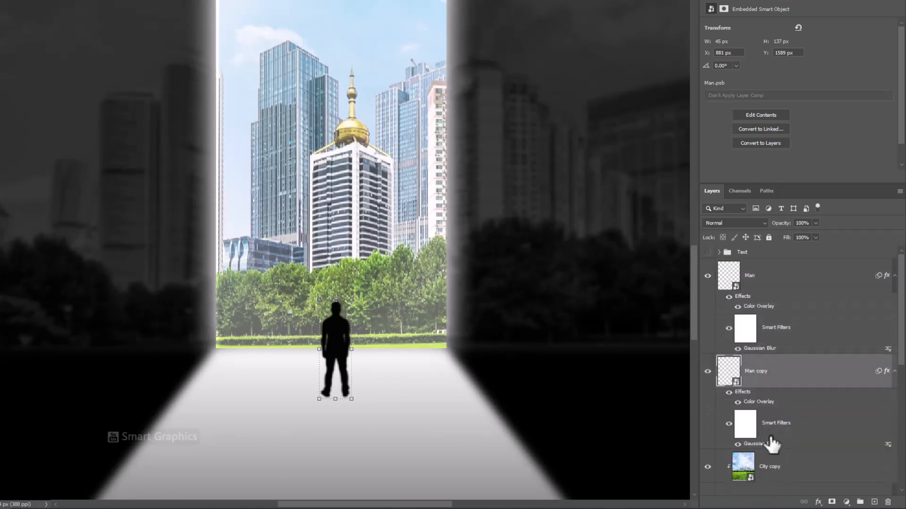
{"action": "left_click", "coordinate": [894, 277]}
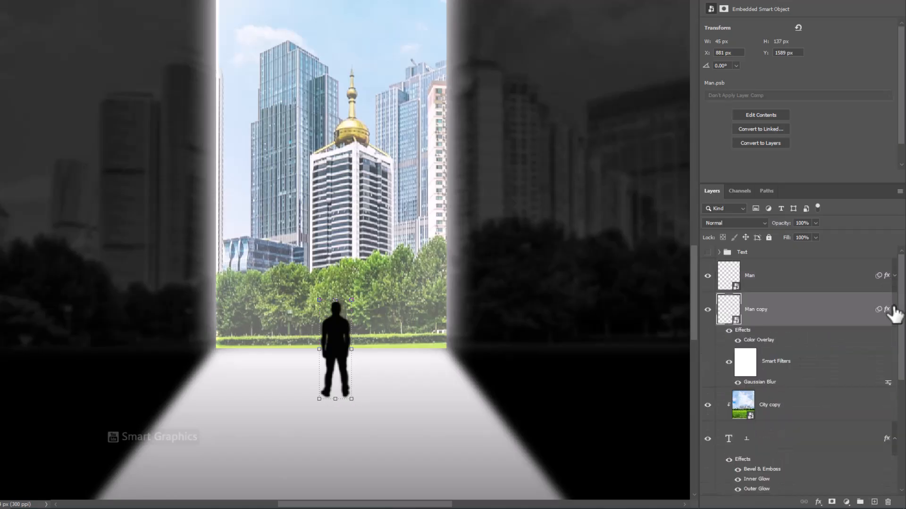
{"action": "left_click", "coordinate": [893, 309]}
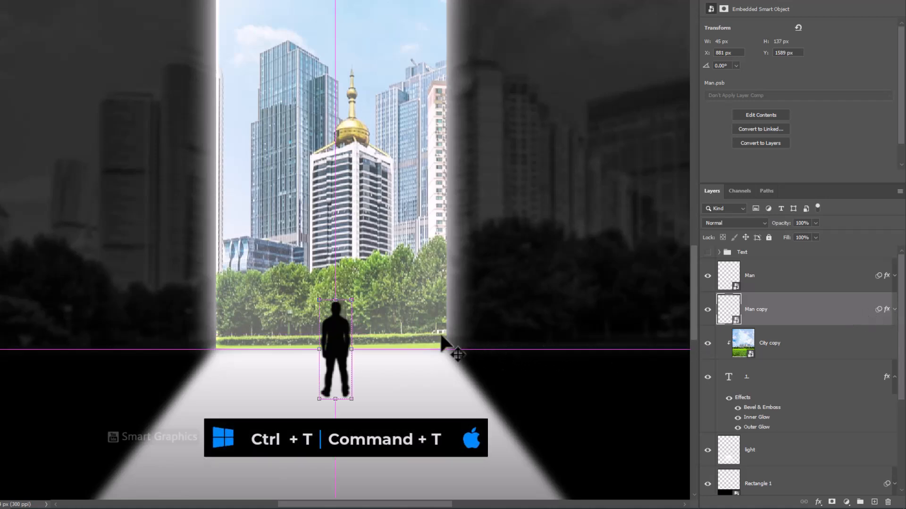
- Flip the Man copy vertically with Free Transform and move it down so its feet meet the man's feet
{"action": "key", "text": "ctrl+t"}
{"action": "right_click", "coordinate": [341, 327]}
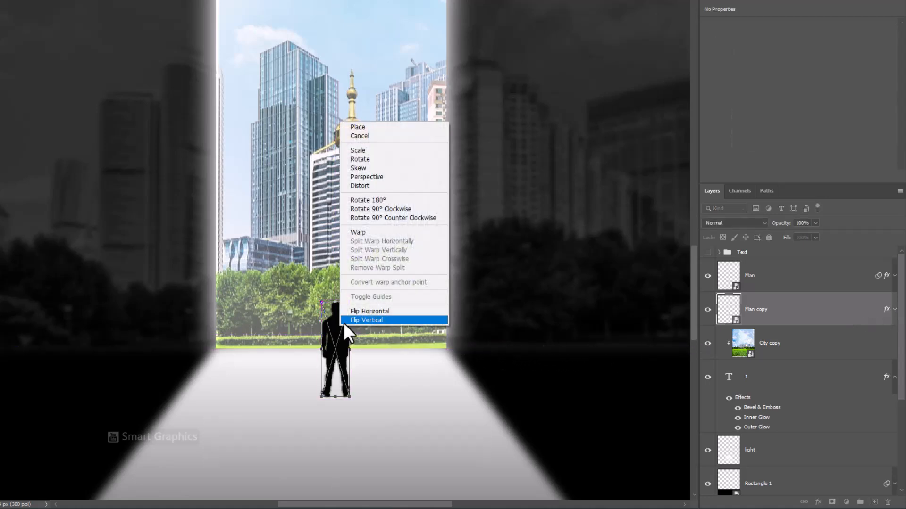
{"action": "left_click", "coordinate": [355, 319]}
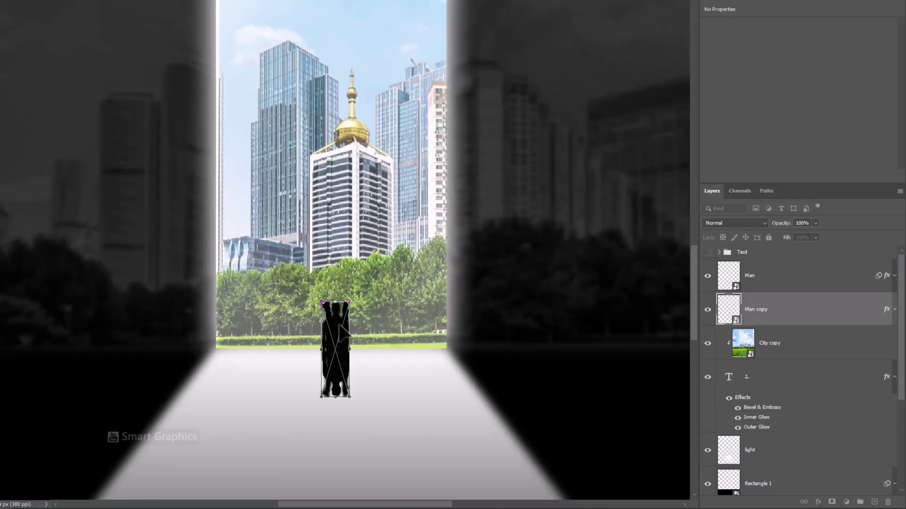
{"action": "left_click_drag", "start_coordinate": [339, 314], "coordinate": [339, 405]}
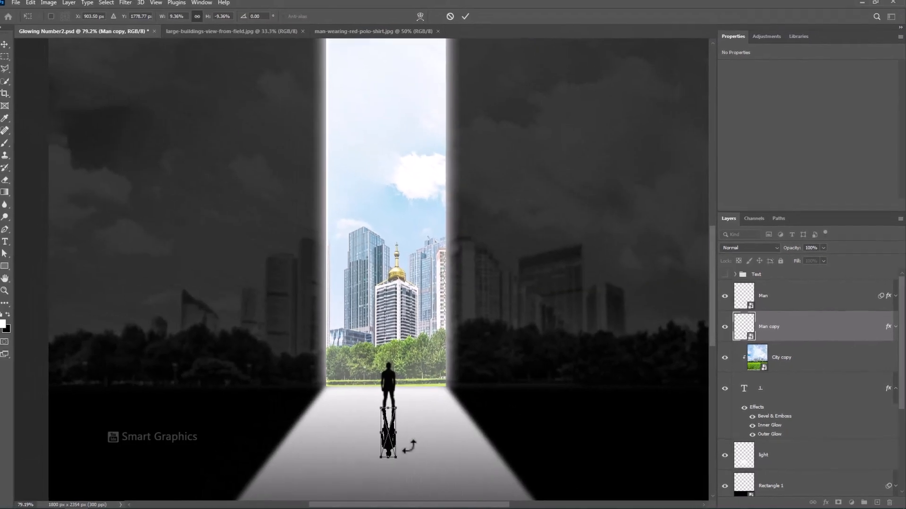
- Stretch the flipped copy down to the canvas's lower edge and widen its far end with Perspective to about 130% width
{"action": "left_click_drag", "start_coordinate": [374, 439], "coordinate": [409, 446]}
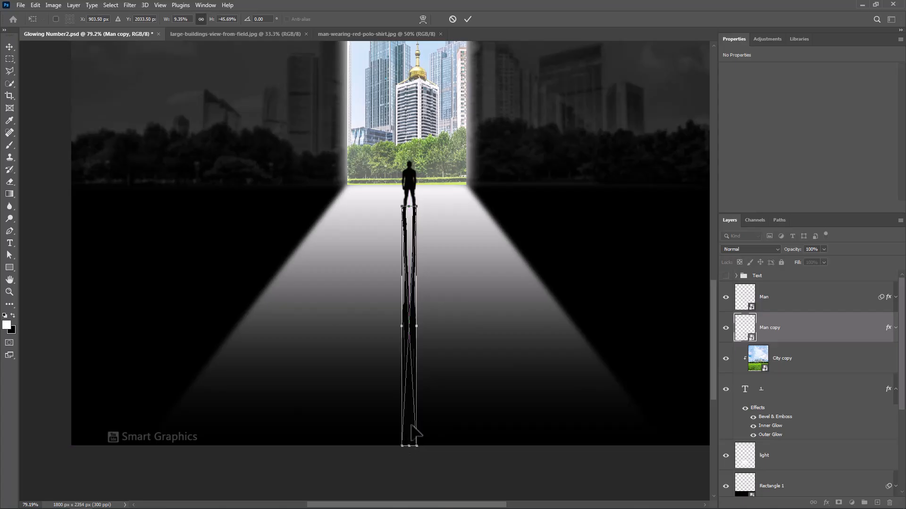
{"action": "right_click", "coordinate": [411, 425]}
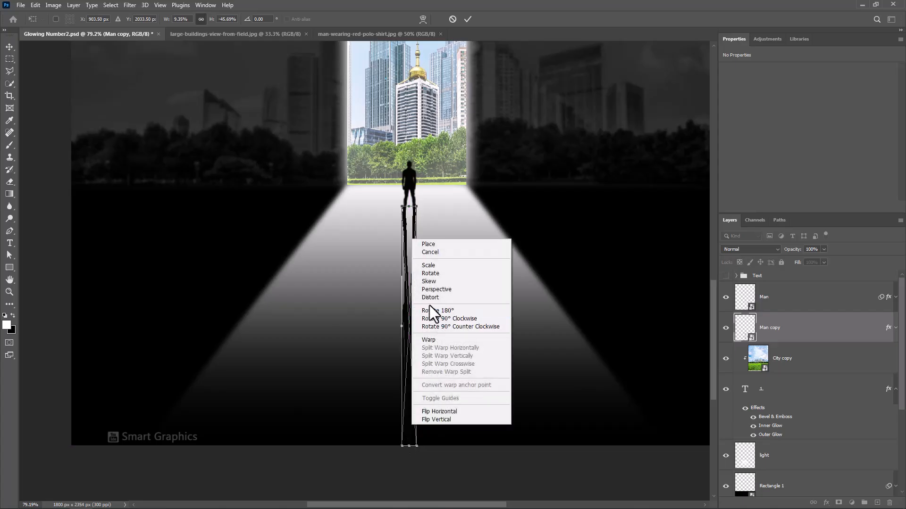
{"action": "left_click", "coordinate": [429, 290]}
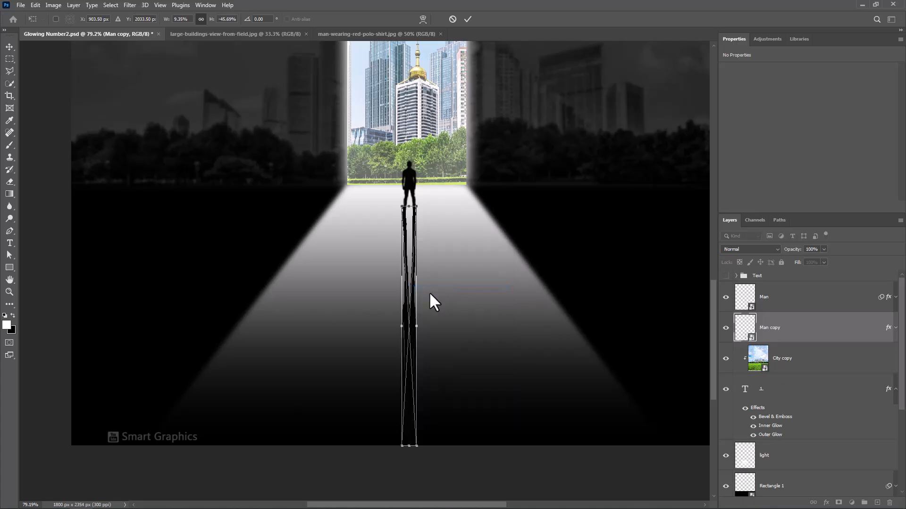
{"action": "left_click_drag", "start_coordinate": [417, 447], "coordinate": [505, 461]}
{"action": "scroll", "coordinate": [430, 417], "scroll_direction": "down", "scroll_amount": 3}
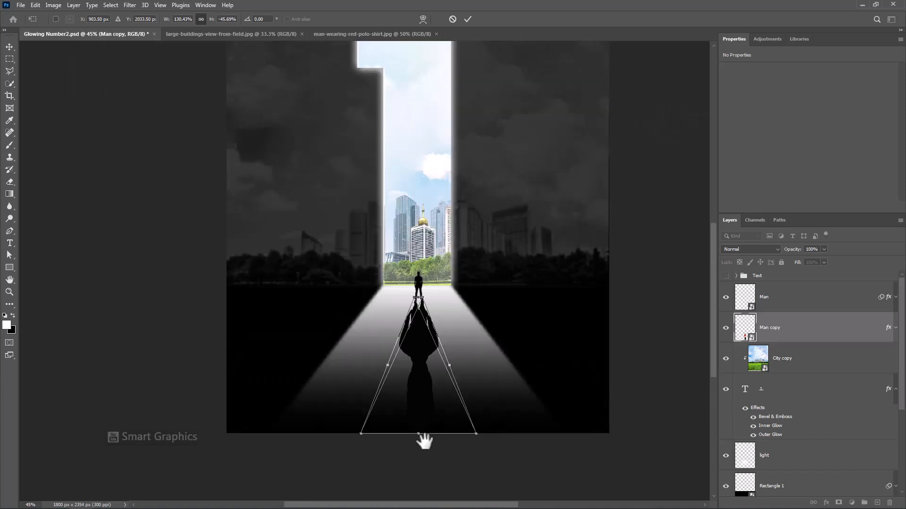
- Scale the shadow past the canvas's lower edge to about 251% width and -91% height, and apply the transform
{"action": "left_click_drag", "start_coordinate": [424, 441], "coordinate": [425, 341]}
{"action": "right_click", "coordinate": [423, 315]}
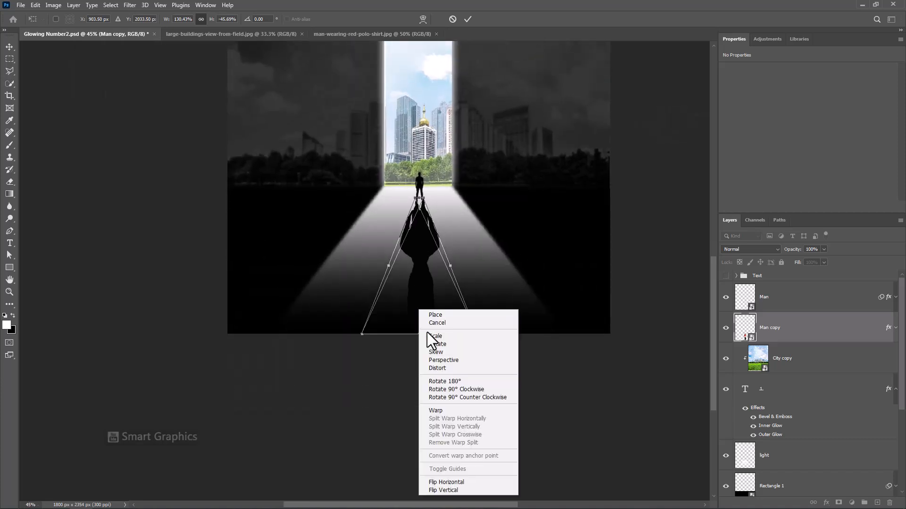
{"action": "left_click", "coordinate": [428, 334]}
{"action": "left_click_drag", "start_coordinate": [425, 334], "coordinate": [424, 468]}
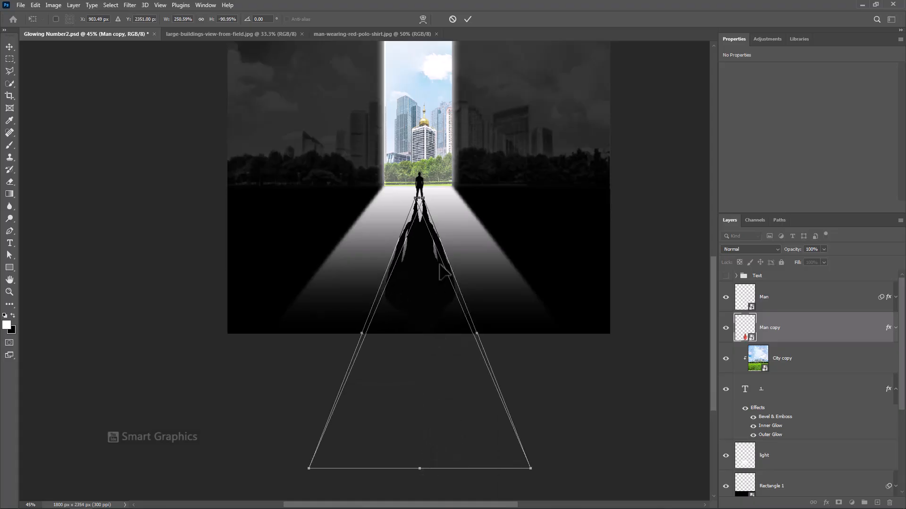
{"action": "left_click", "coordinate": [468, 20]}
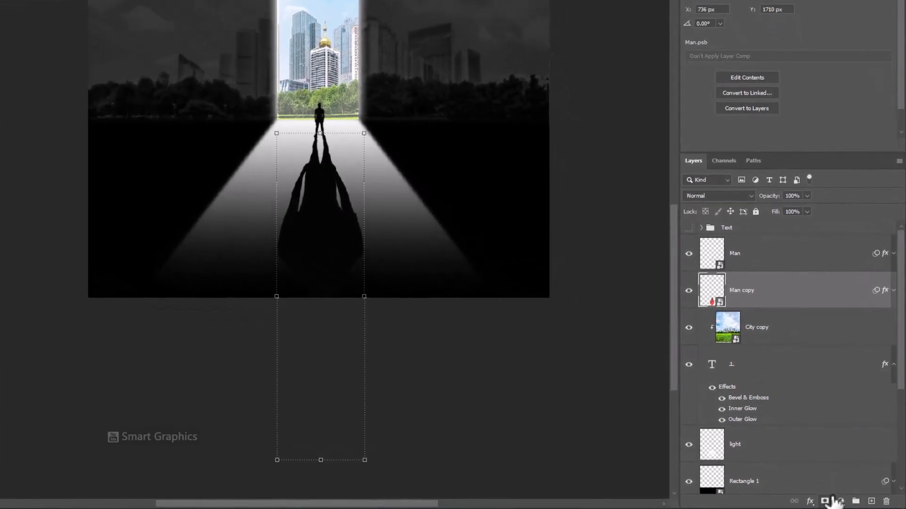
- Add a layer mask to Man copy and fade the shadow with black-to-transparent linear gradients upward from the canvas's lower edge
{"action": "left_click", "coordinate": [825, 502]}
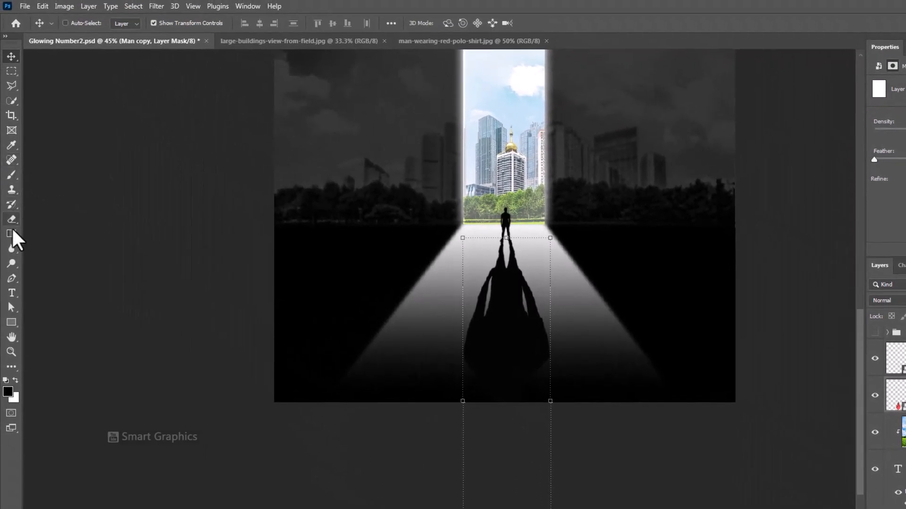
{"action": "left_click", "coordinate": [11, 233]}
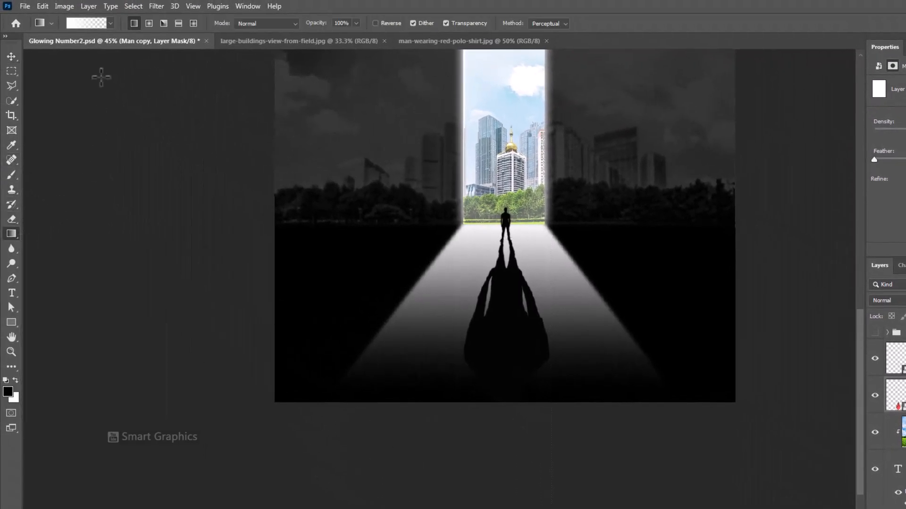
{"action": "left_click", "coordinate": [18, 382]}
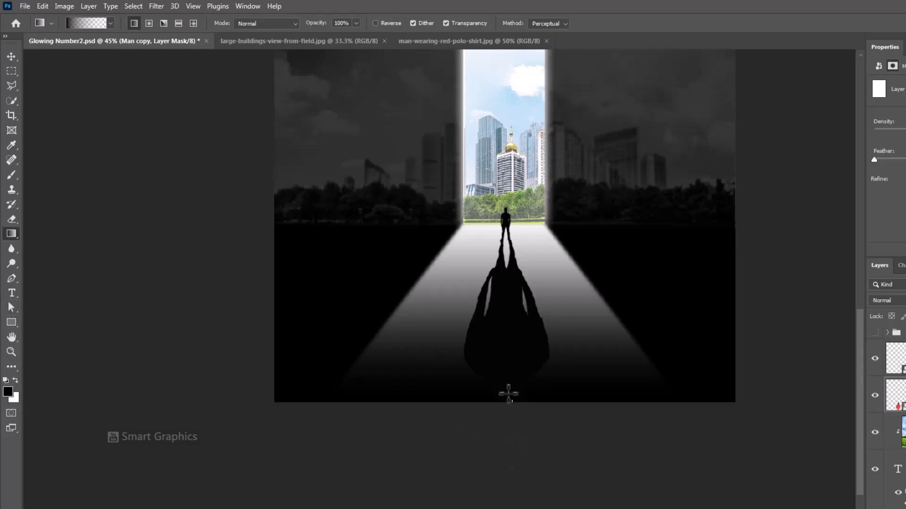
{"action": "left_click_drag", "start_coordinate": [508, 394], "coordinate": [512, 165]}
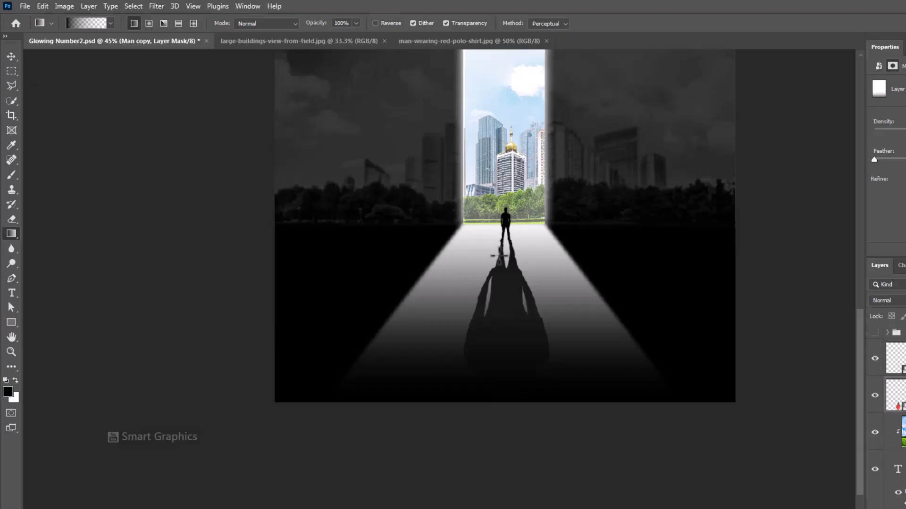
{"action": "left_click_drag", "start_coordinate": [507, 403], "coordinate": [508, 165]}
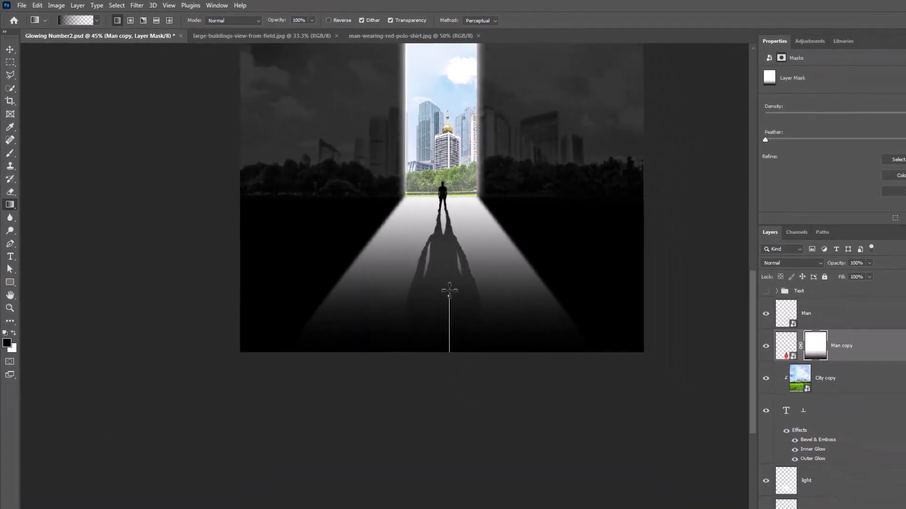
- Make the Text group visible on the poster
{"action": "scroll", "coordinate": [428, 215], "scroll_direction": "down", "scroll_amount": 1}
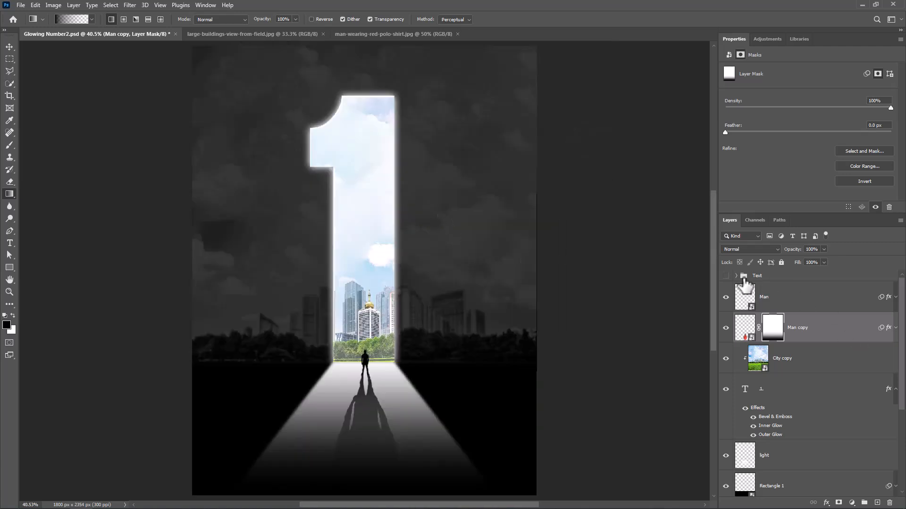
{"action": "left_click", "coordinate": [726, 276]}
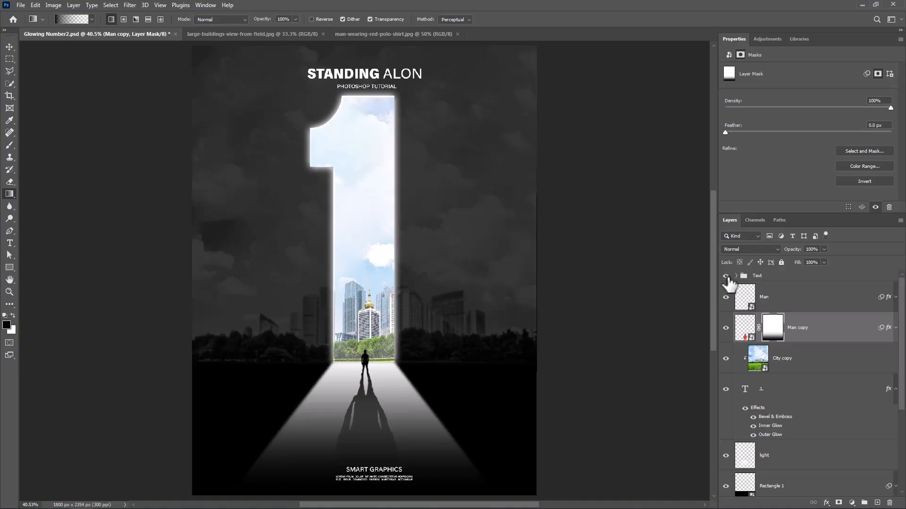